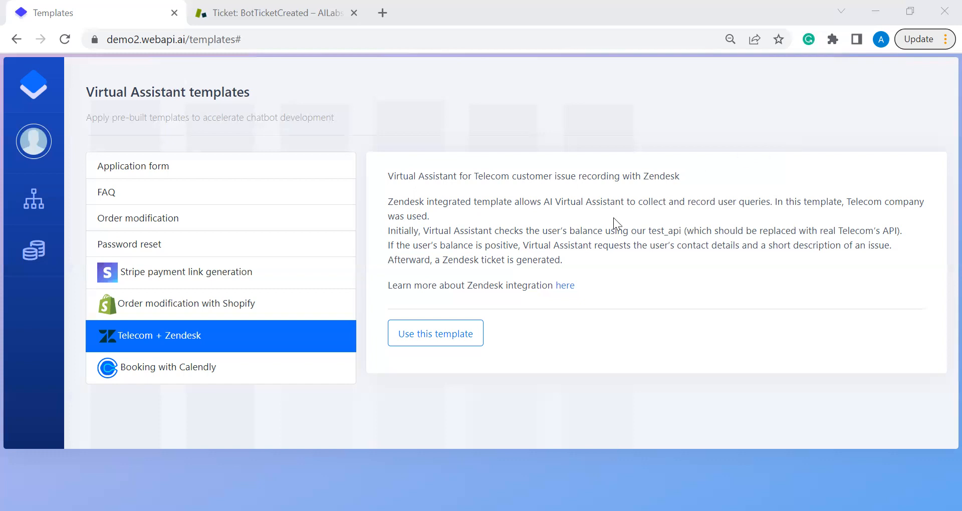
# Read the Telecom + Zendesk template's description on the Virtual Assistant templates page.
pyautogui.moveTo(28, 199)
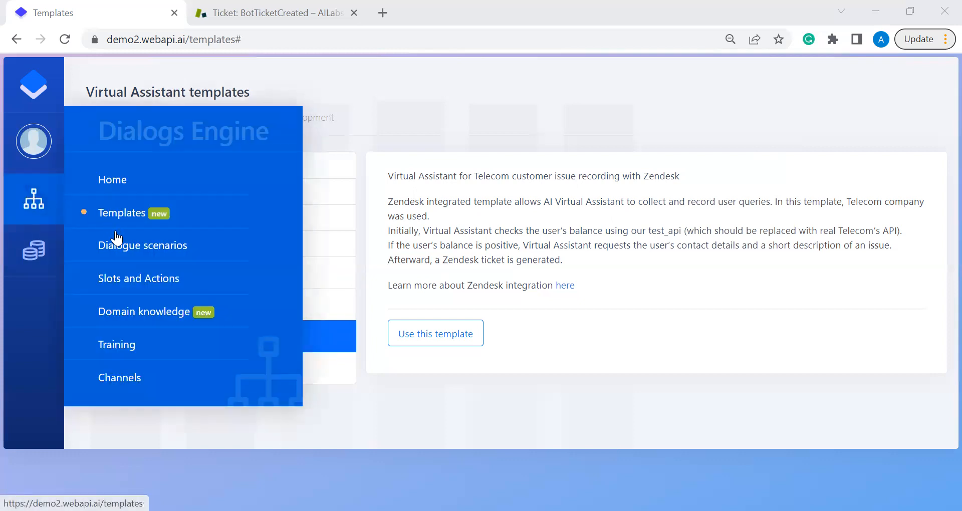
# Review the Domain knowledge instructions for the add-ticket and check-balance actions.
pyautogui.click(134, 311)
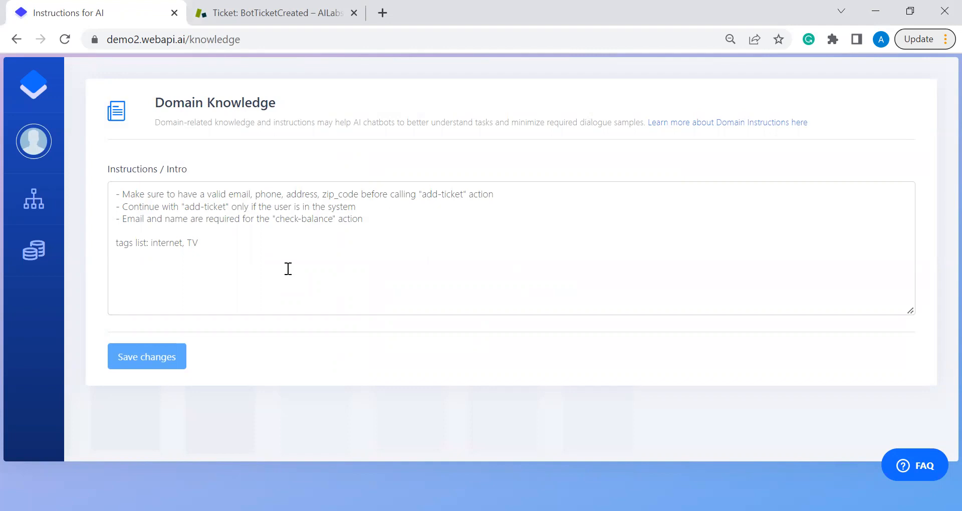
pyautogui.moveTo(44, 198)
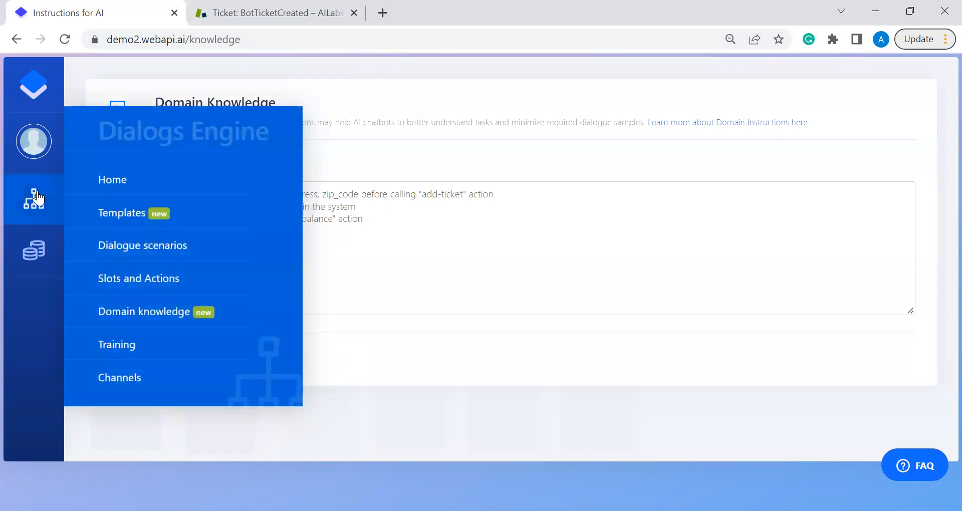
# Read through the Dialogue #3 transcript, where check-balance returns -10 USD.
pyautogui.click(163, 246)
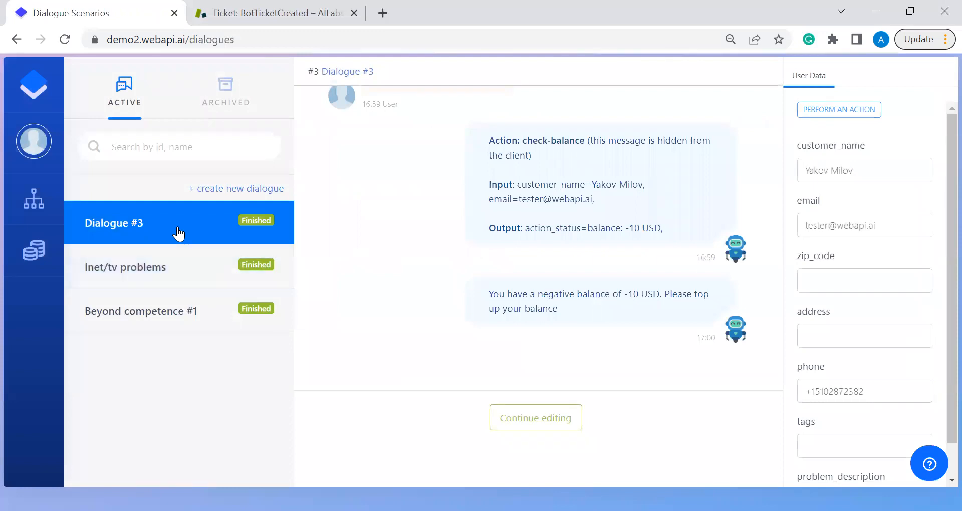
pyautogui.click(176, 231)
pyautogui.scroll(5, 414, 228)
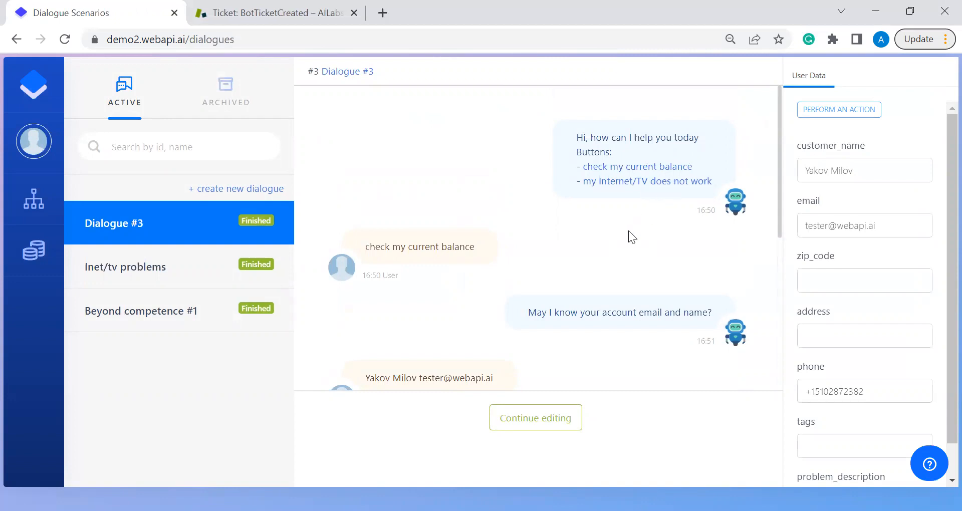
pyautogui.scroll(-2, 599, 246)
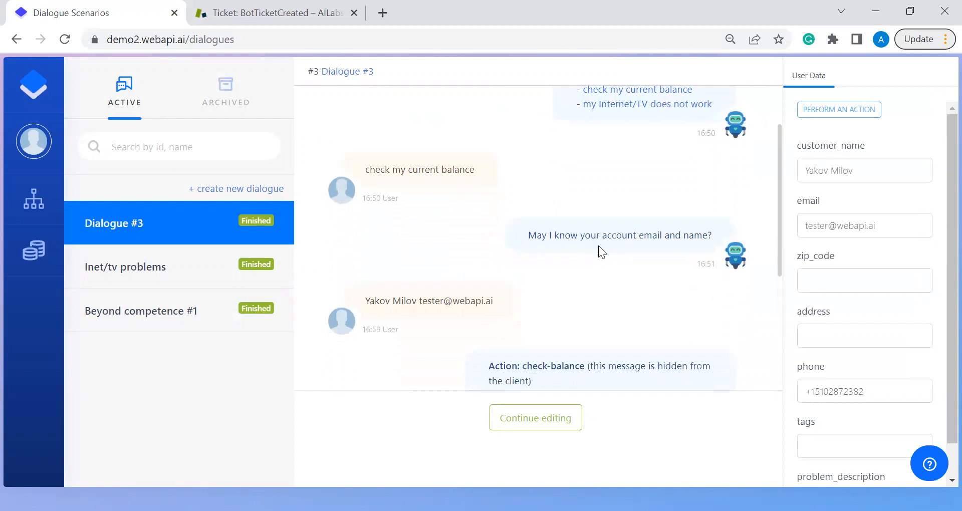
pyautogui.scroll(1, 598, 245)
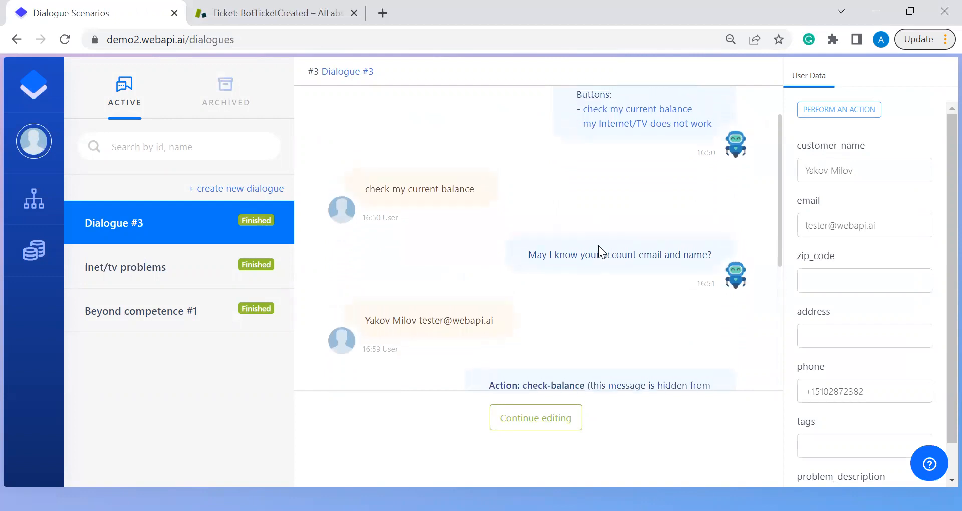
pyautogui.scroll(-2, 599, 246)
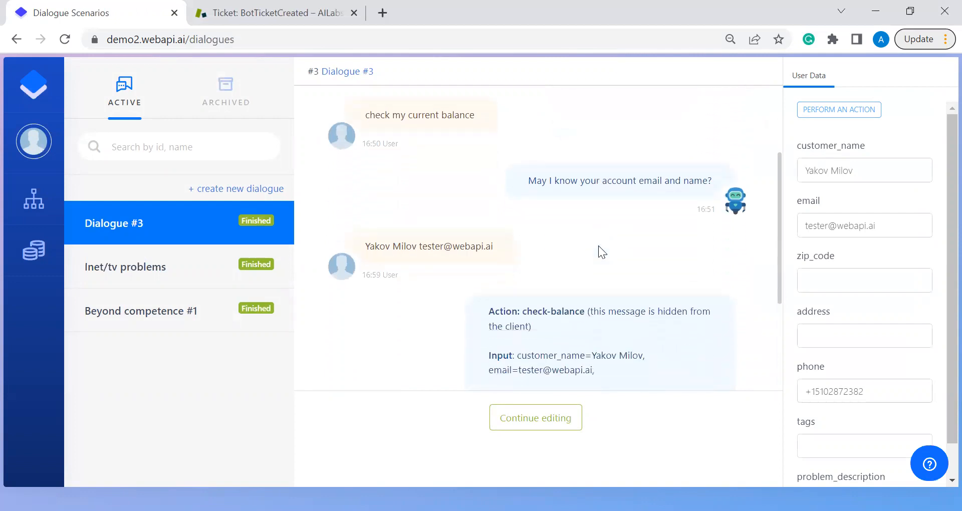
pyautogui.scroll(-2, 598, 246)
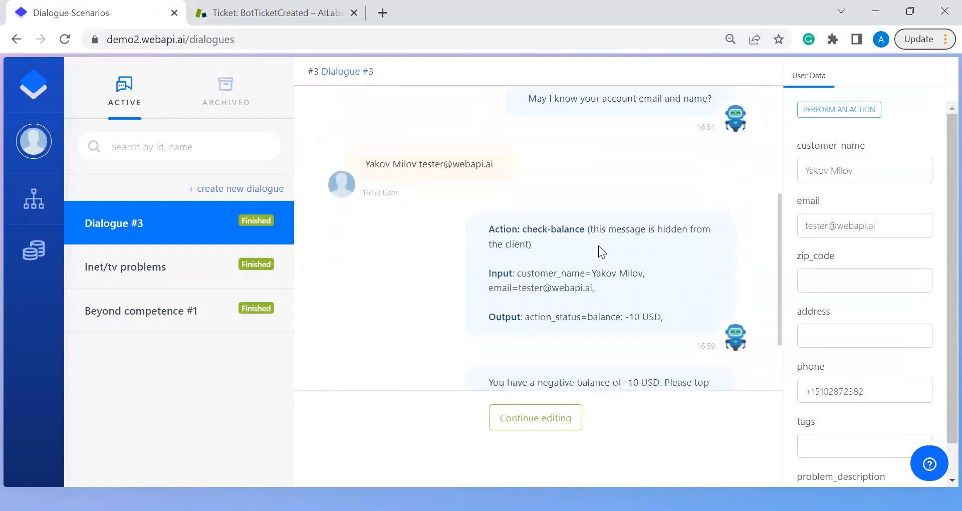
pyautogui.scroll(-2, 599, 246)
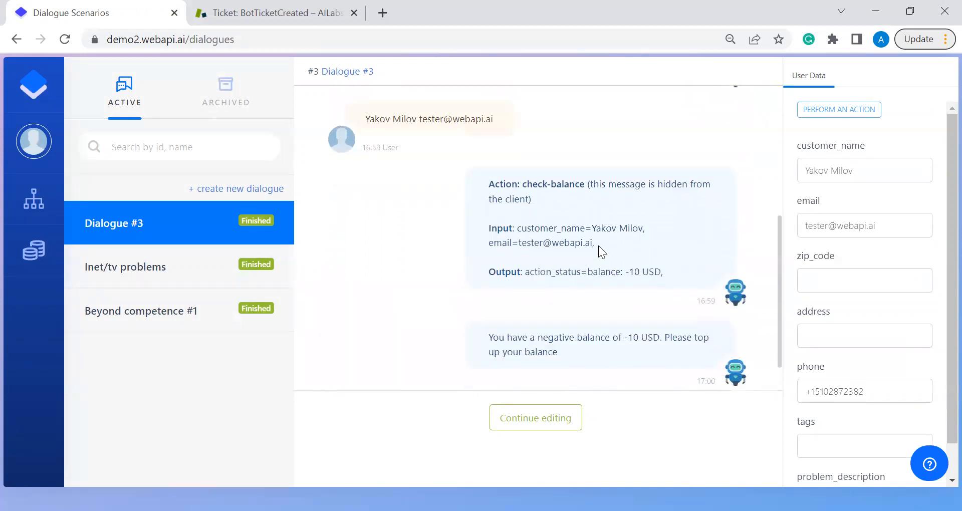
pyautogui.scroll(-1, 598, 246)
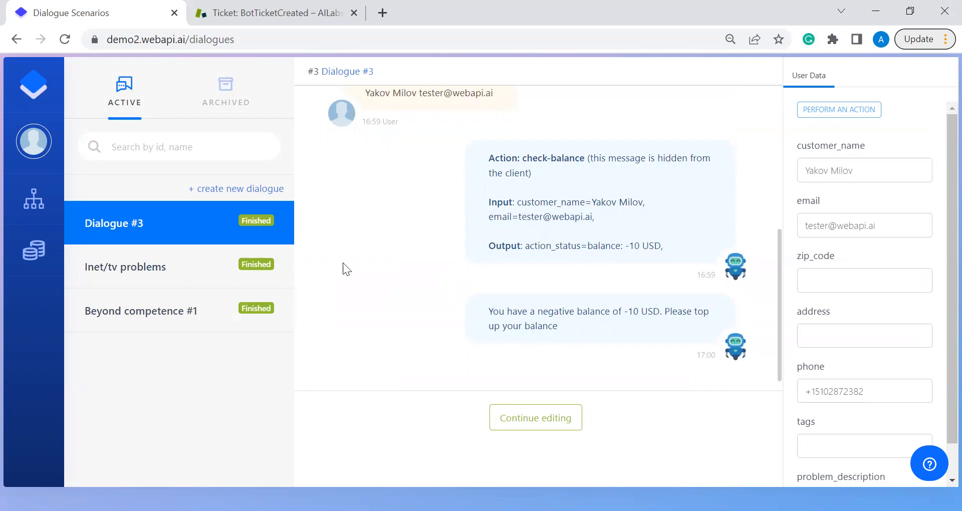
# Read the Inet/tv problems dialogue through to the successful add-ticket result and the bot's confirmation.
pyautogui.click(206, 276)
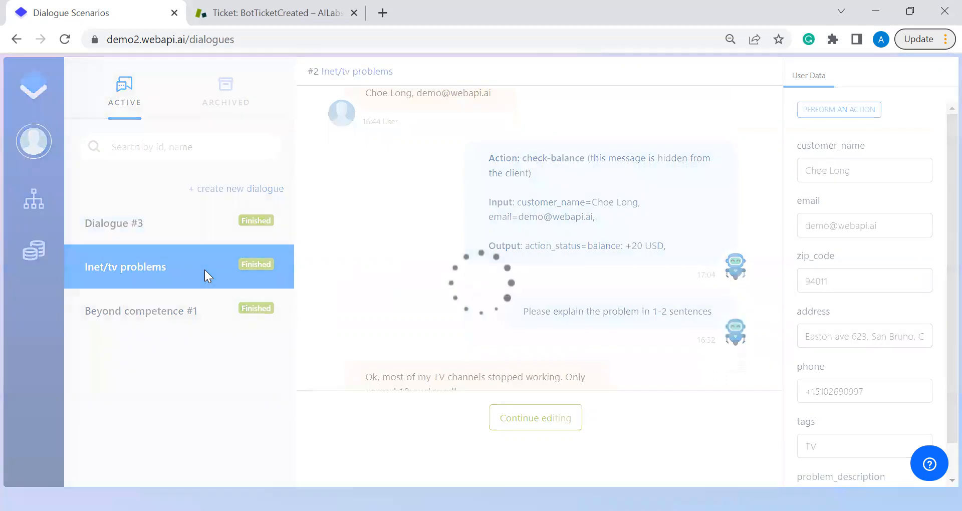
pyautogui.scroll(5, 486, 246)
pyautogui.scroll(10, 486, 246)
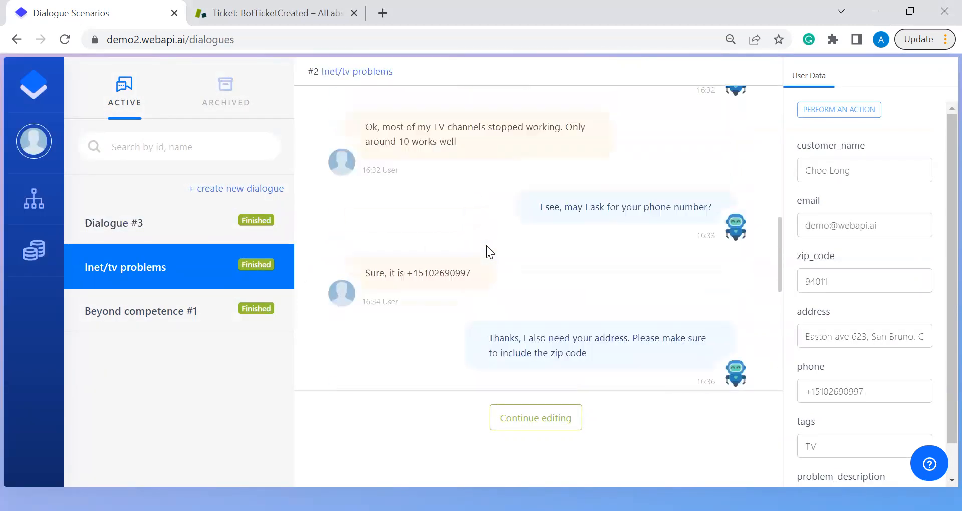
pyautogui.scroll(6, 487, 246)
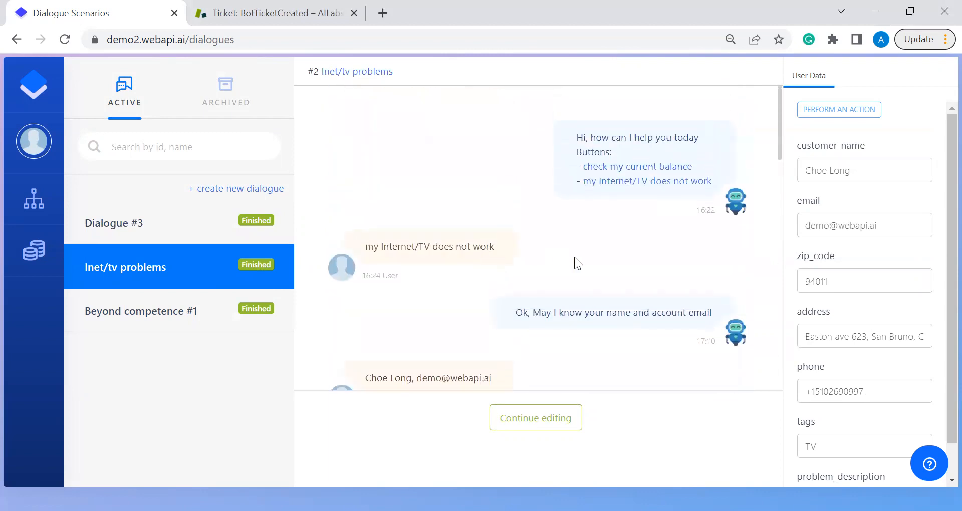
pyautogui.scroll(-2, 574, 256)
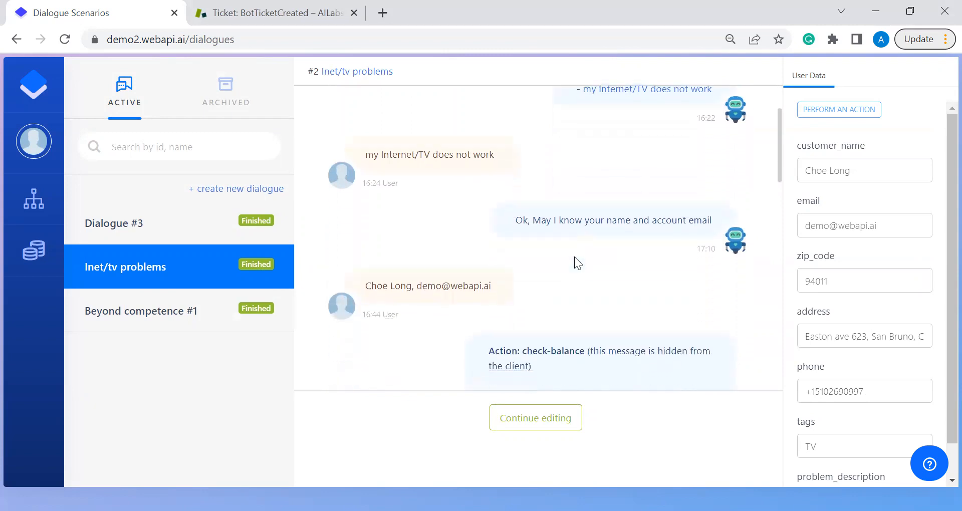
pyautogui.scroll(-1, 575, 256)
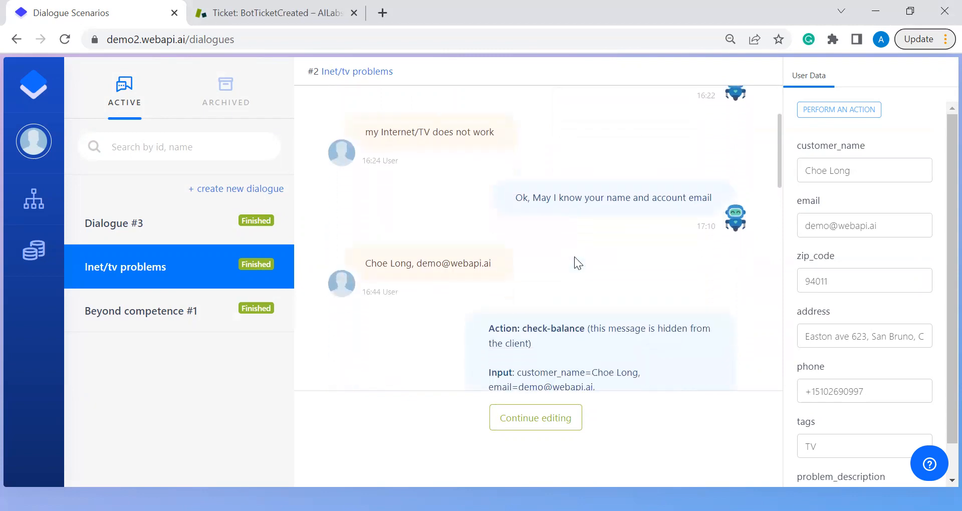
pyautogui.scroll(-2, 574, 256)
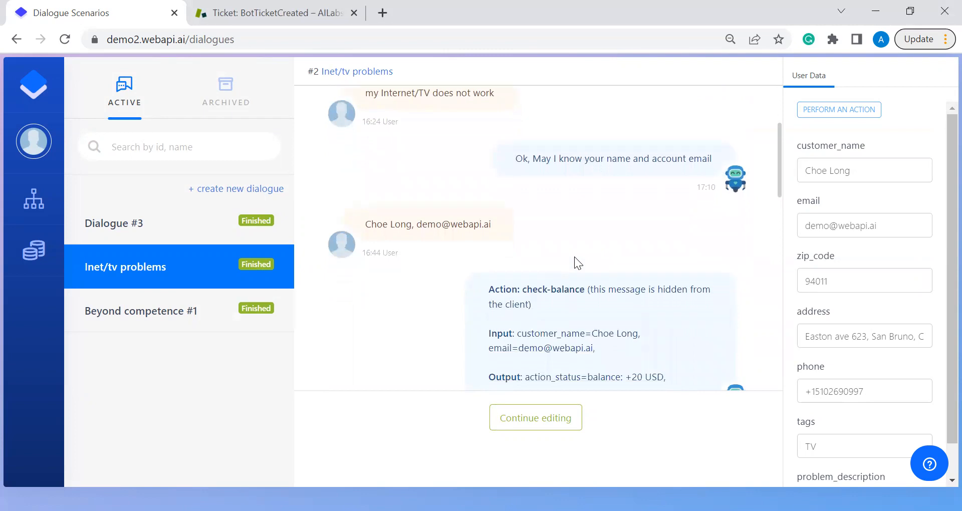
pyautogui.scroll(-3, 575, 256)
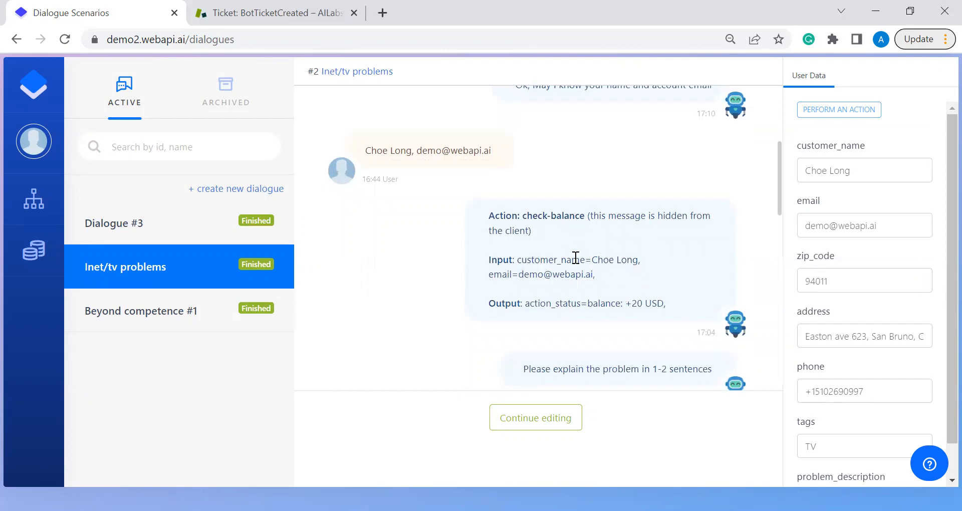
pyautogui.scroll(-3, 576, 258)
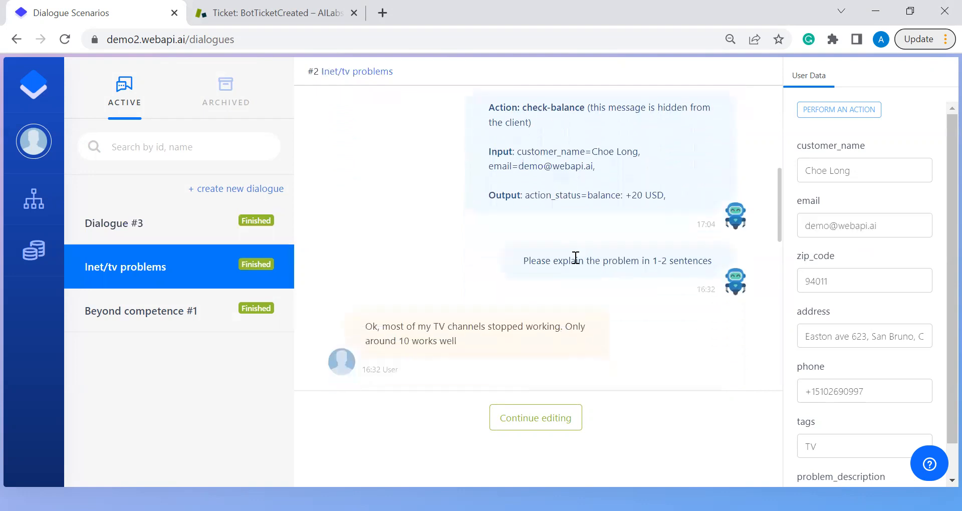
pyautogui.scroll(-1, 576, 258)
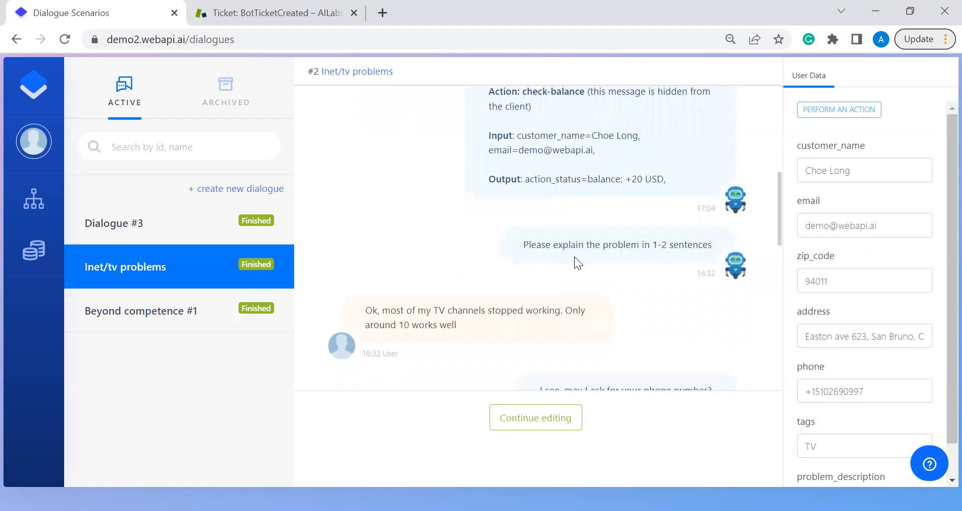
pyautogui.scroll(-1, 574, 256)
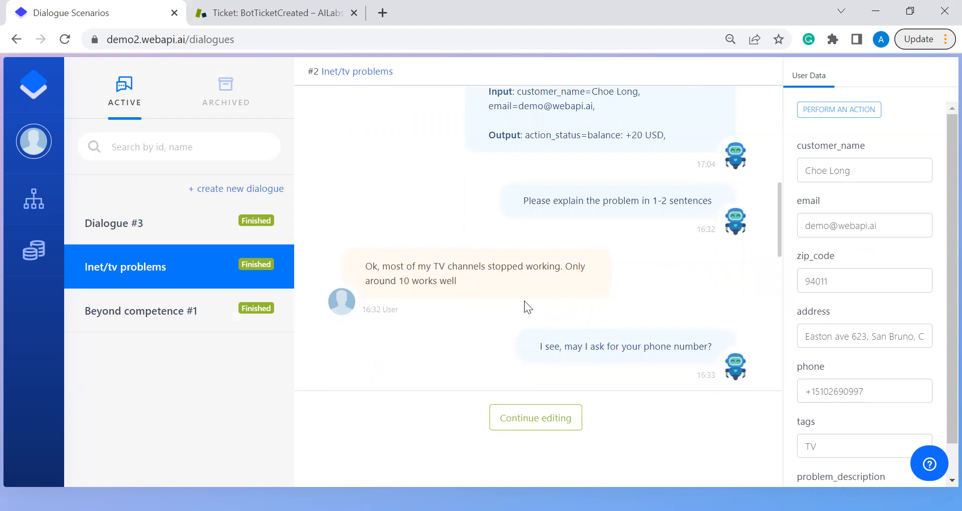
pyautogui.scroll(-2, 524, 300)
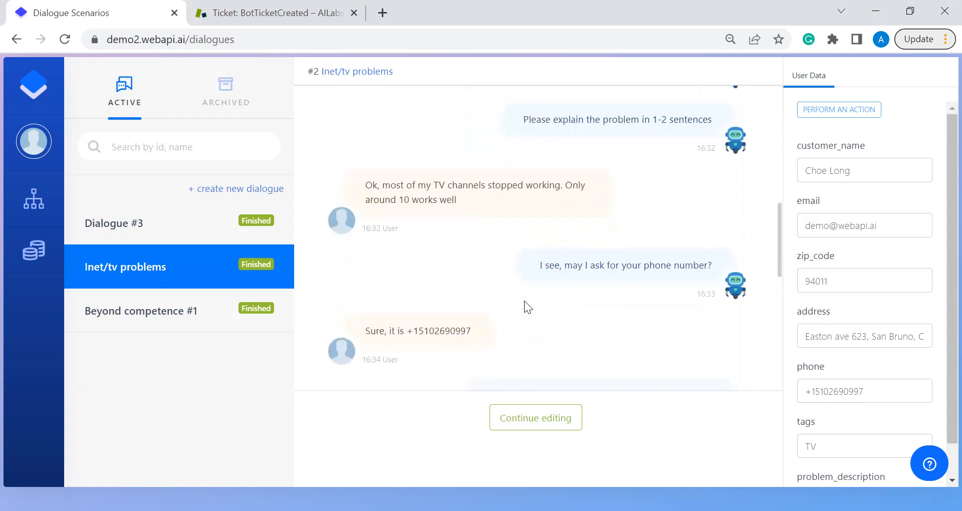
pyautogui.scroll(-1, 525, 300)
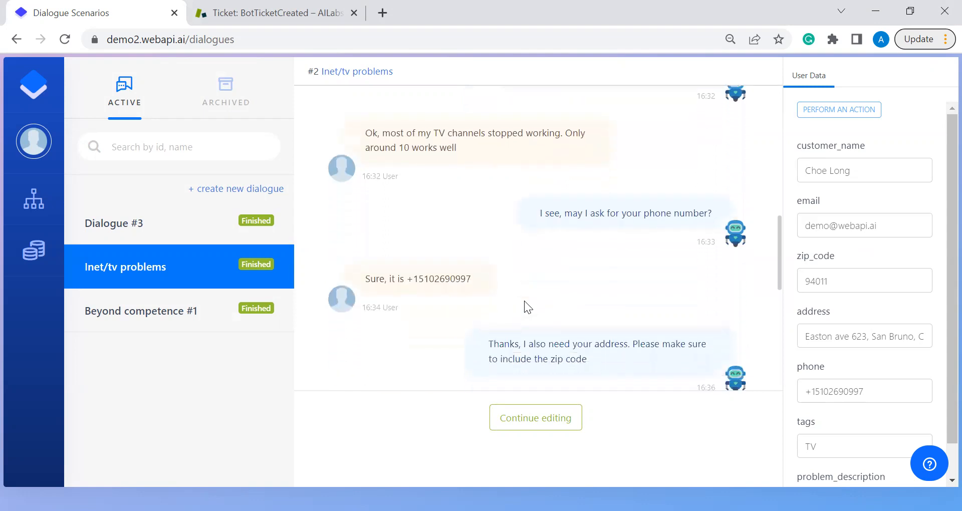
pyautogui.scroll(-1, 524, 302)
pyautogui.scroll(-1, 524, 301)
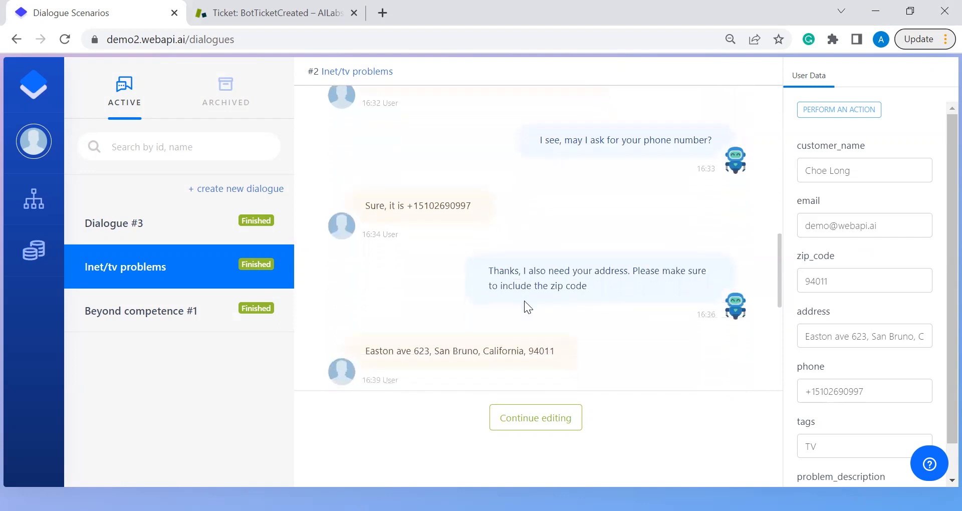
pyautogui.scroll(-1, 524, 301)
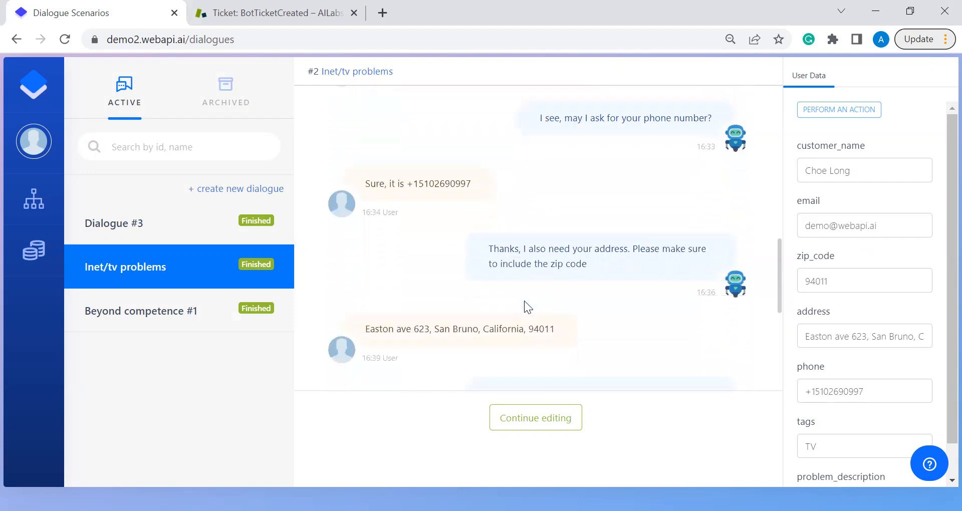
pyautogui.scroll(-1, 524, 301)
pyautogui.scroll(-1, 524, 300)
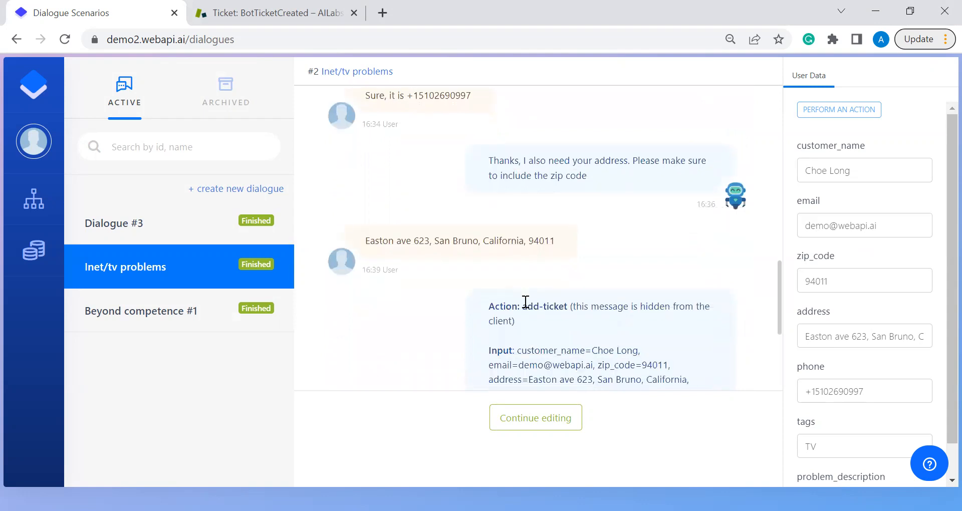
pyautogui.scroll(-5, 526, 302)
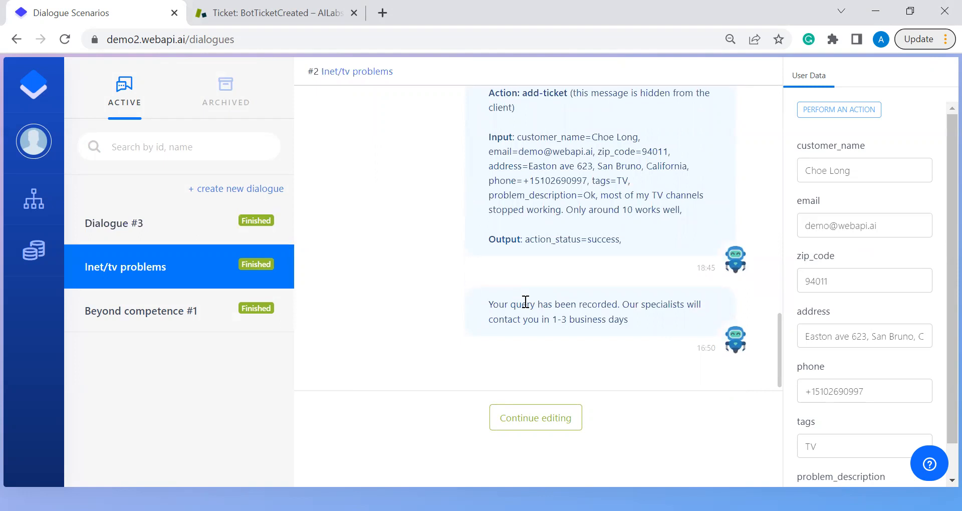
# Select the add-ticket action on the Slots and Actions page.
pyautogui.moveTo(50, 207)
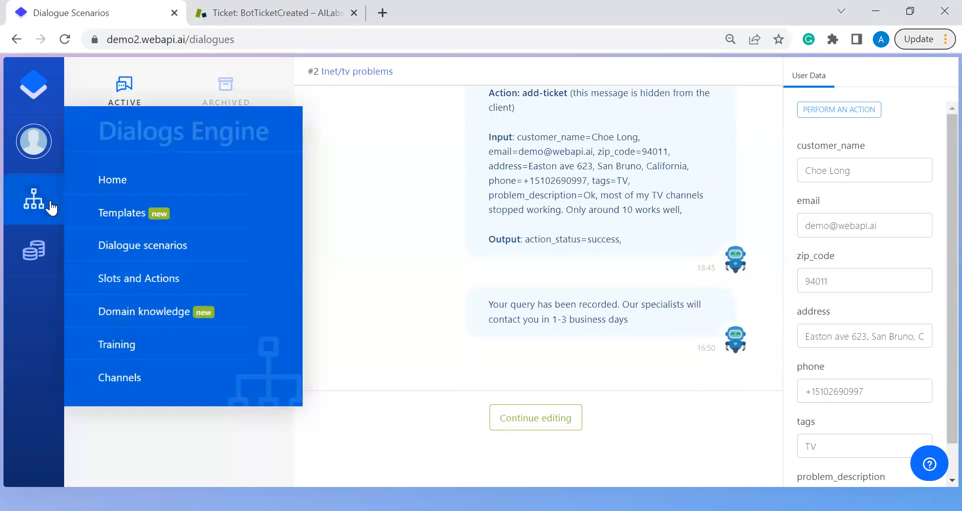
pyautogui.click(173, 284)
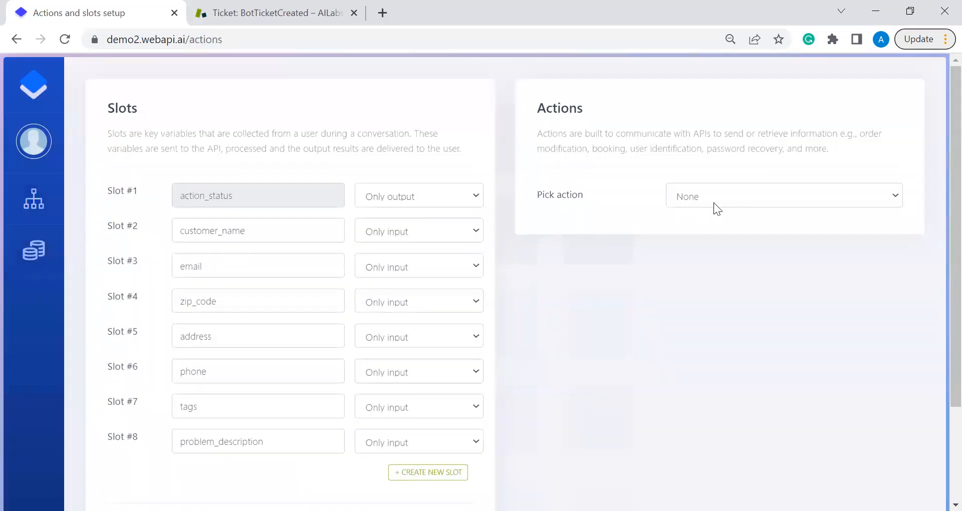
pyautogui.click(716, 206)
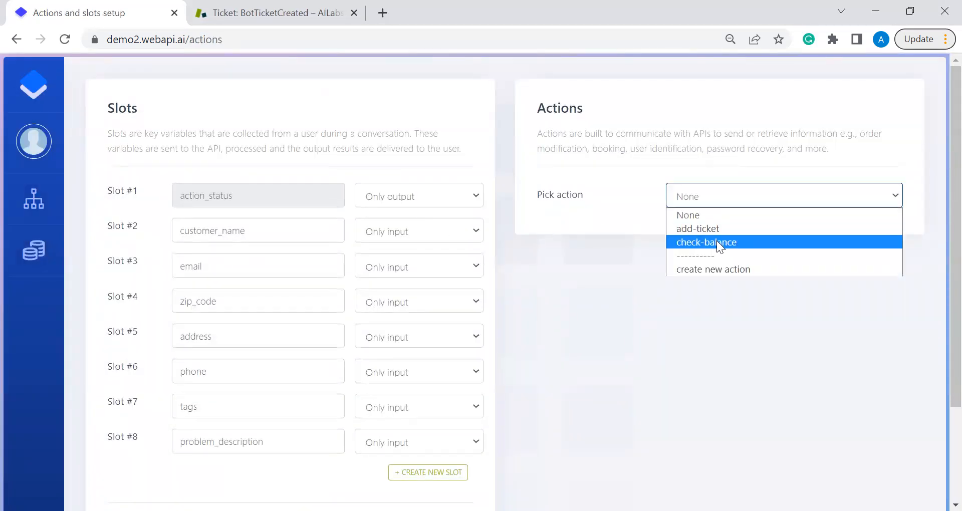
pyautogui.click(720, 233)
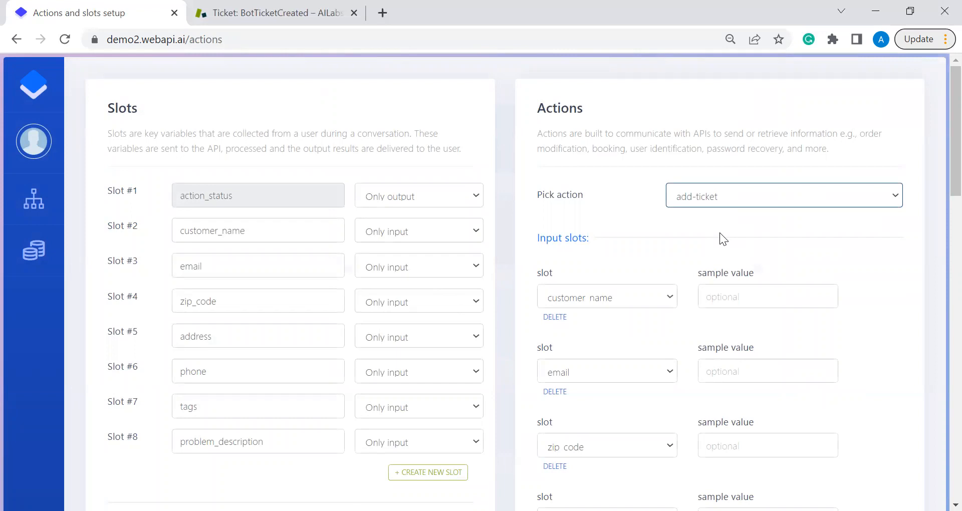
# Review add-ticket's input/output slots and /zendesk/tickets/add endpoint, then return to the Welcome page.
pyautogui.scroll(-8, 719, 233)
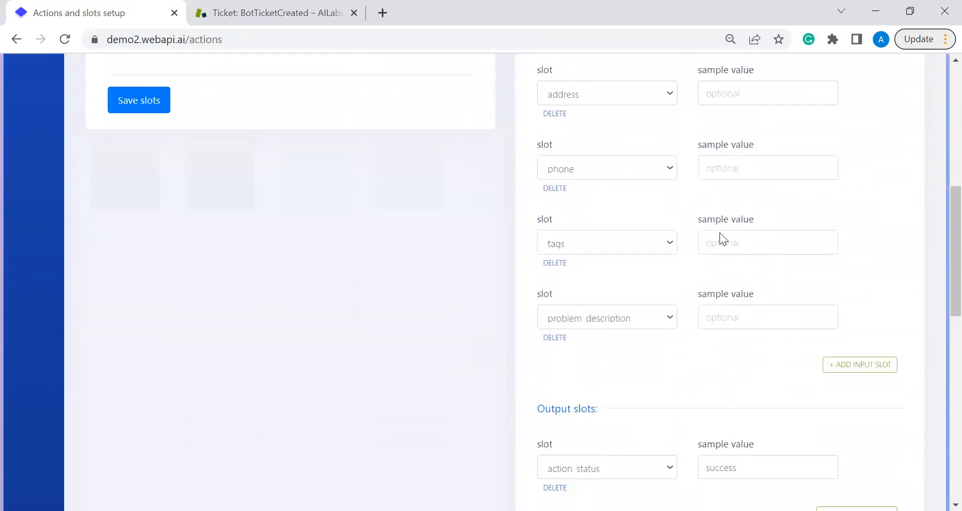
pyautogui.scroll(-6, 719, 232)
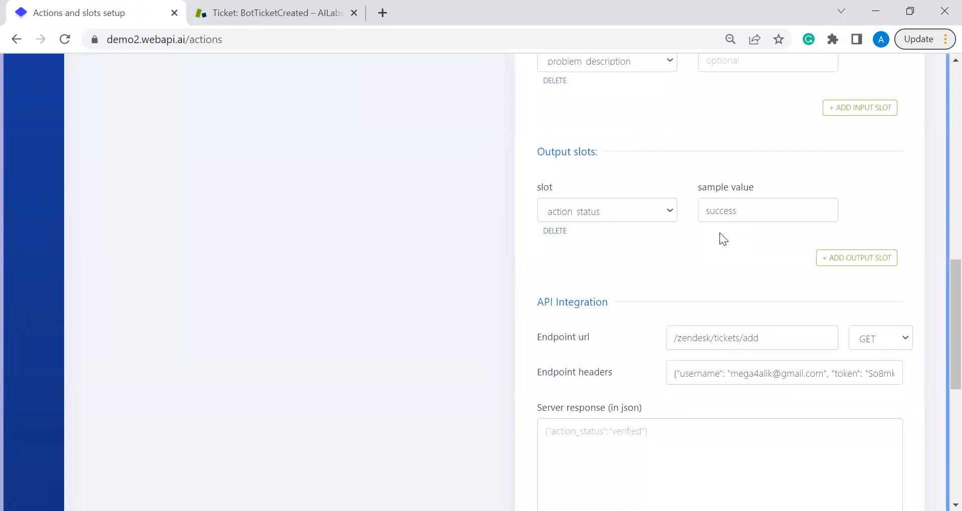
pyautogui.scroll(-1, 719, 232)
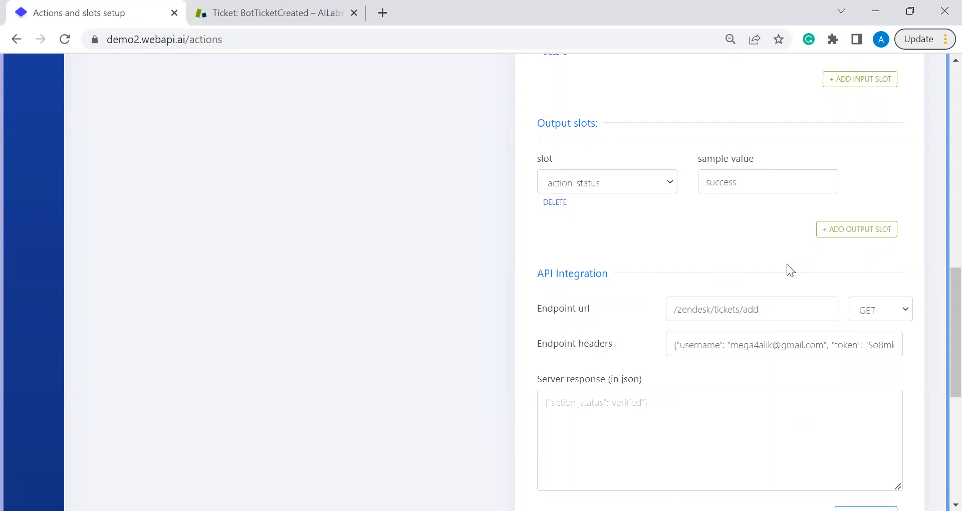
pyautogui.scroll(-1, 787, 264)
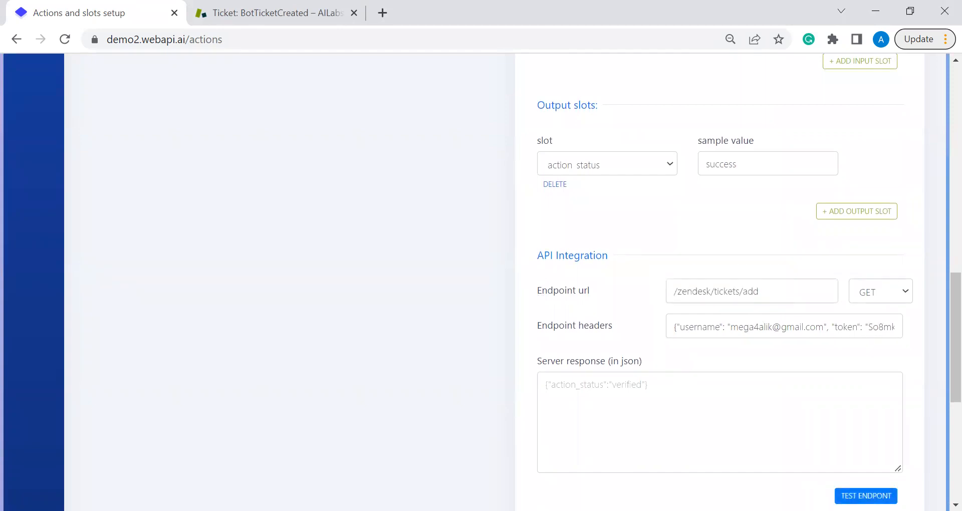
pyautogui.scroll(6, 731, 232)
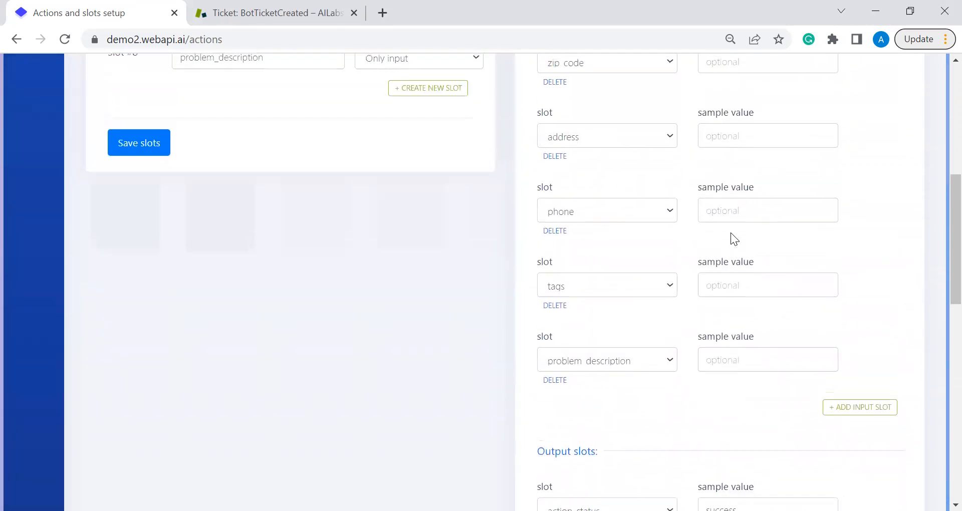
pyautogui.scroll(5, 730, 232)
pyautogui.scroll(1, 731, 232)
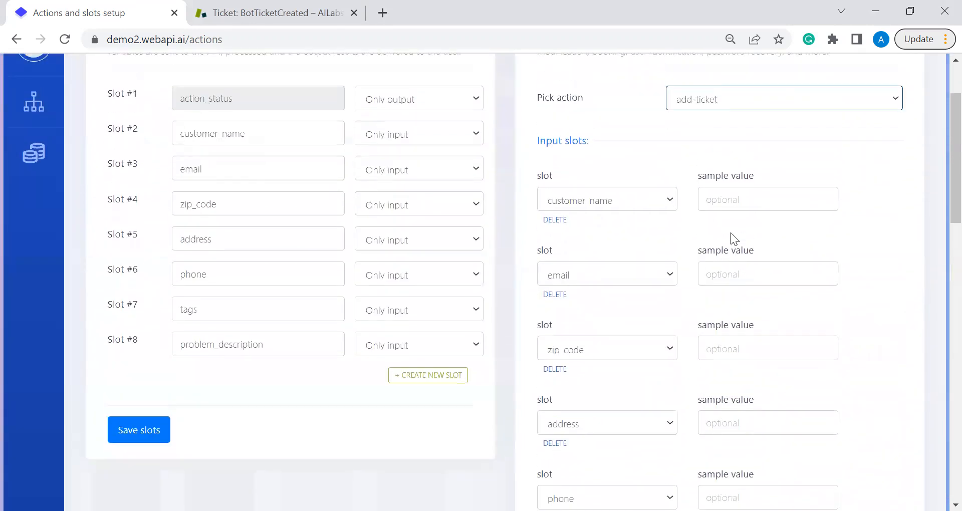
pyautogui.scroll(1, 731, 232)
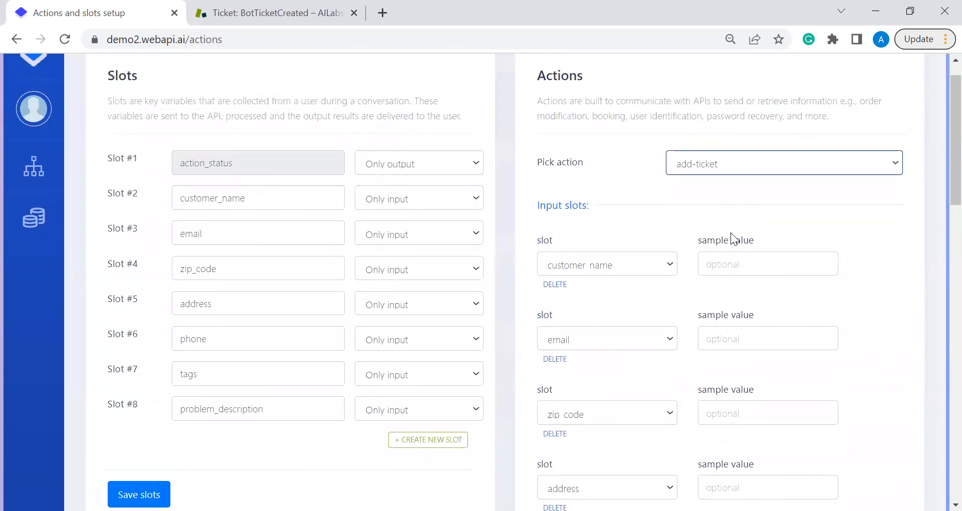
pyautogui.scroll(1, 731, 232)
pyautogui.moveTo(21, 207)
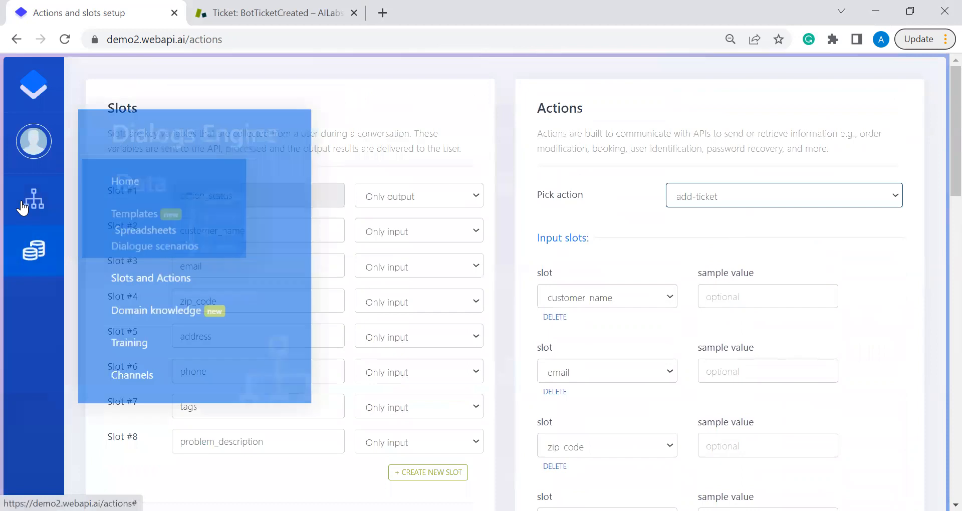
pyautogui.click(110, 181)
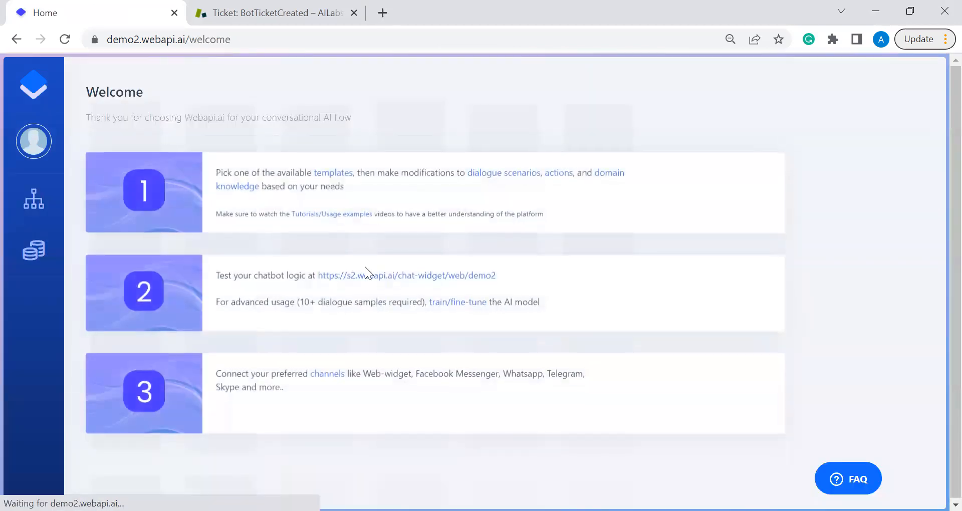
# Start a conversation in the test chat widget with /start.
pyautogui.click(379, 275)
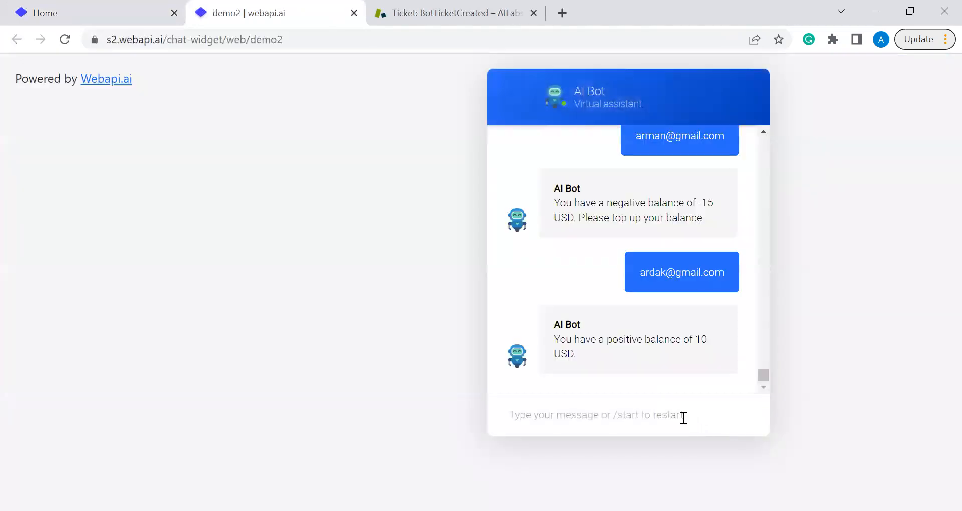
pyautogui.click(683, 418)
pyautogui.write('/start')
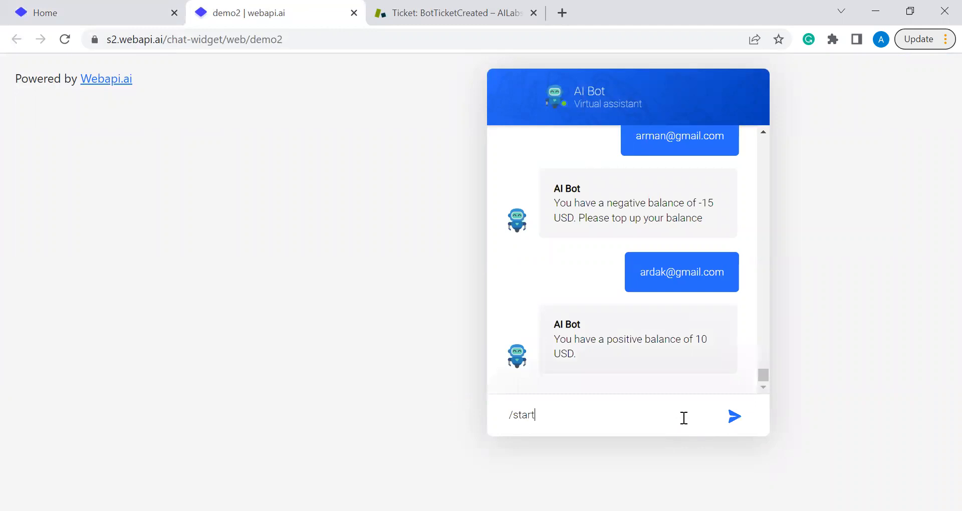
pyautogui.press('Return')
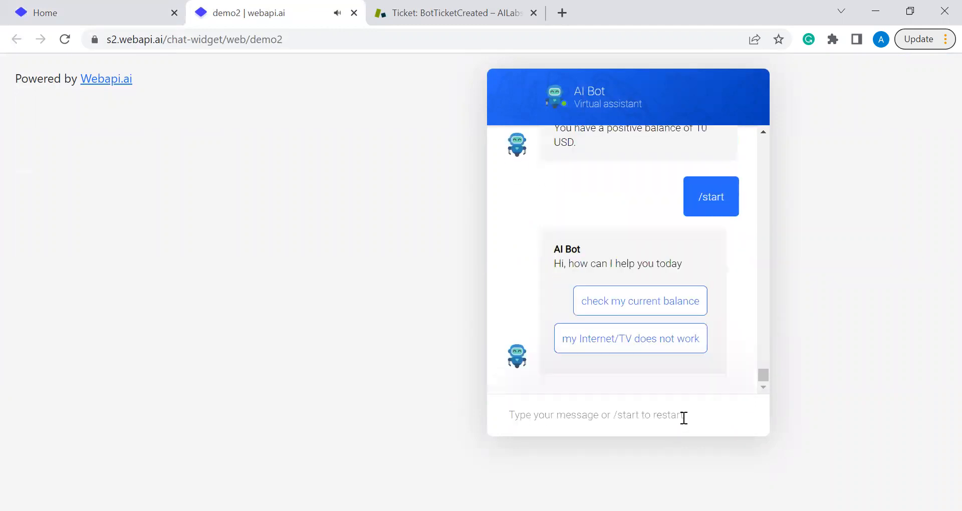
# Request a balance check with the customer's e-mail and name, then restart with /start.
pyautogui.click(667, 306)
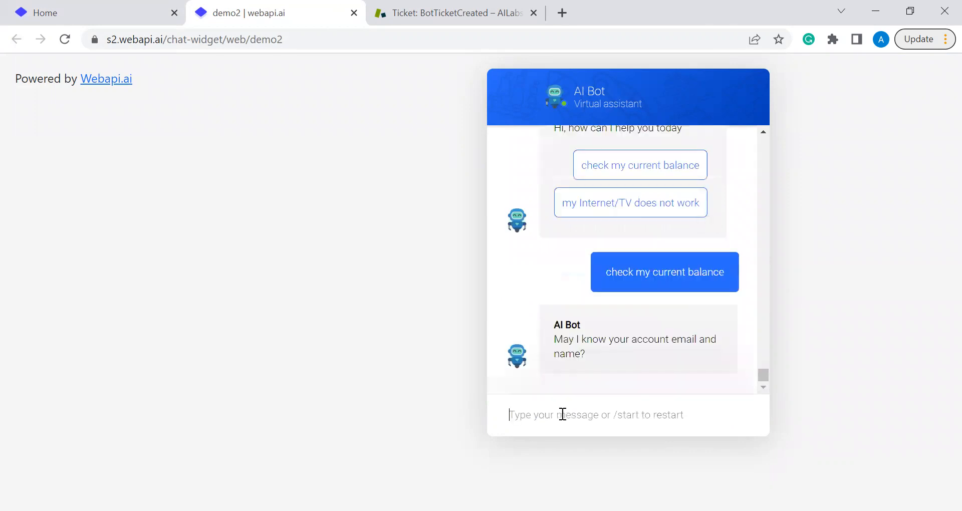
pyautogui.press('Return')
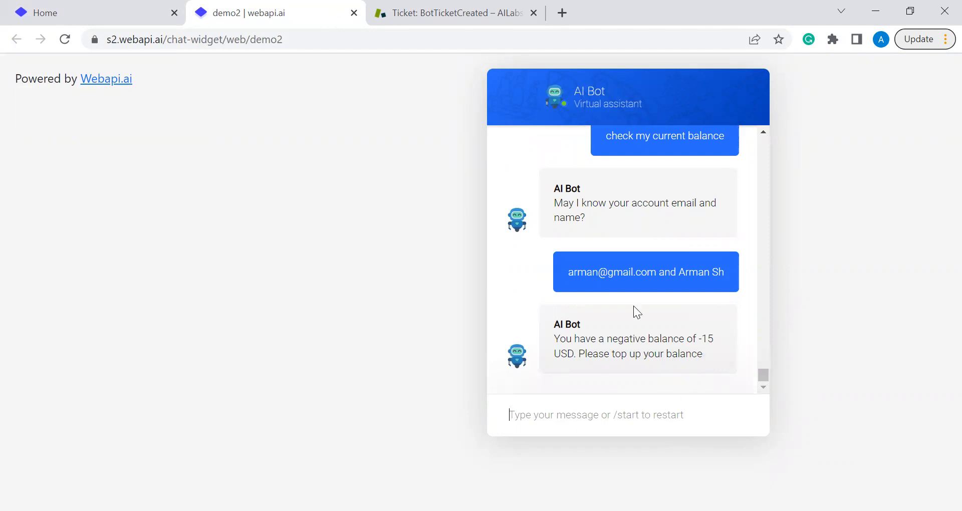
pyautogui.write('/start')
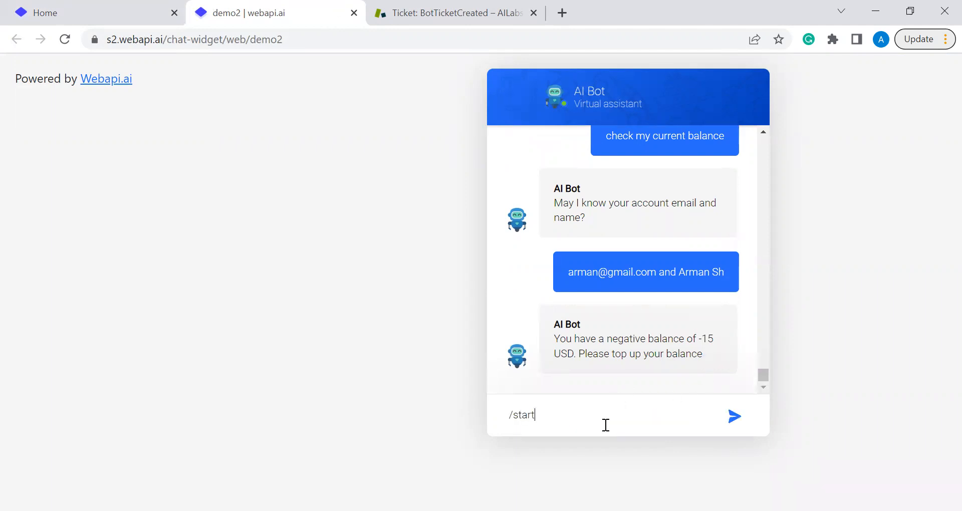
pyautogui.press('Return')
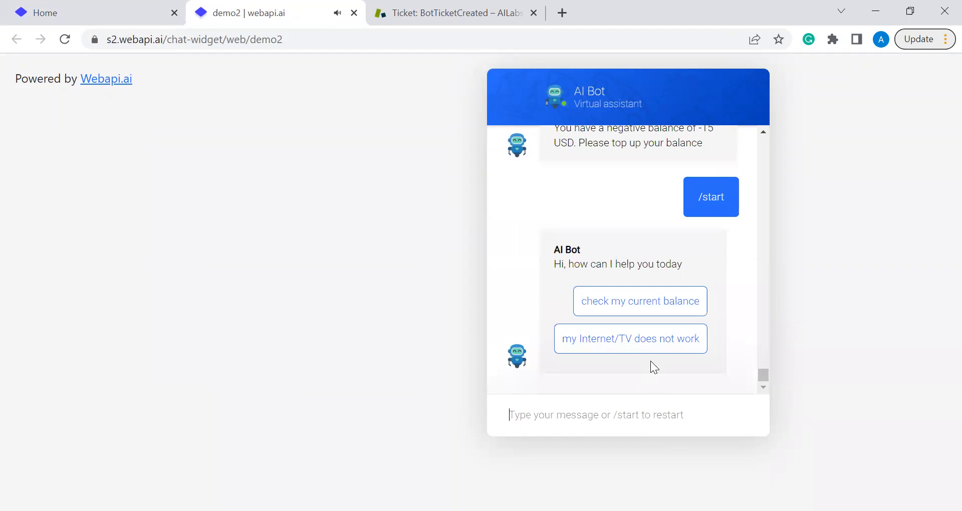
# Report that Internet/TV doesn't work and send the customer's e-mail and name.
pyautogui.click(667, 352)
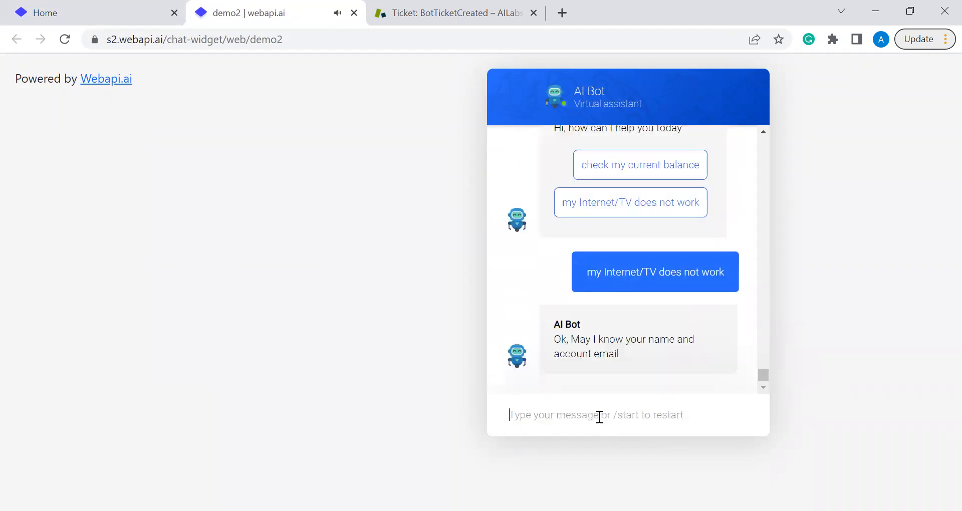
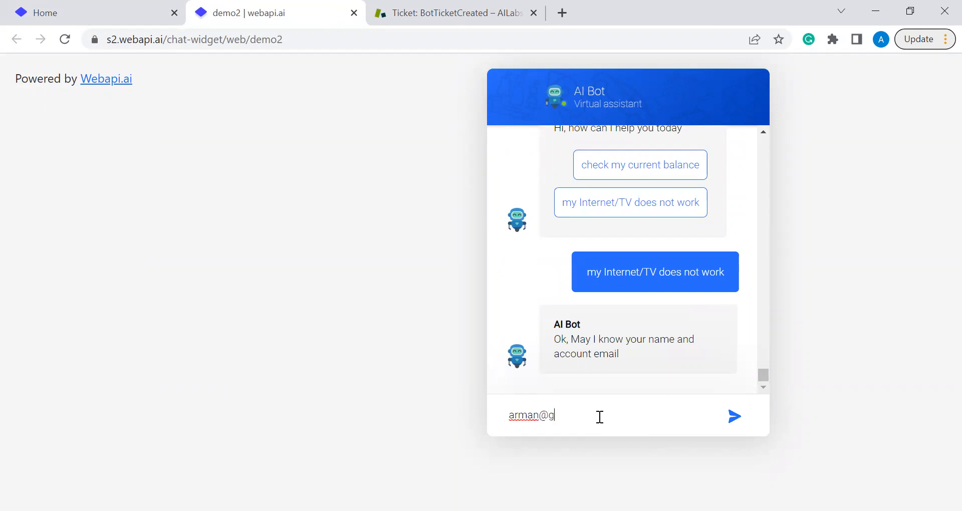
pyautogui.press('Return')
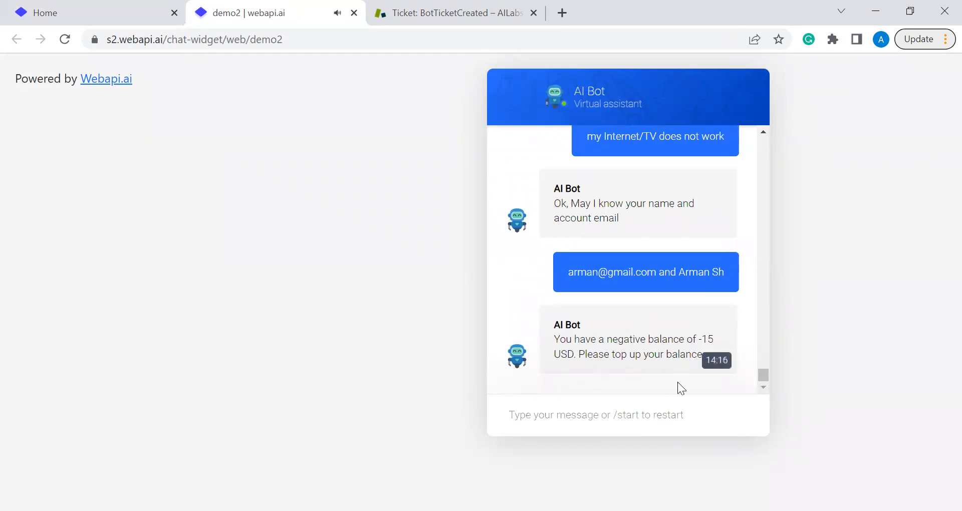
# Restart with /start, choose the Internet/TV problem, and send a different customer's e-mail and name.
pyautogui.click(658, 408)
pyautogui.write('/start')
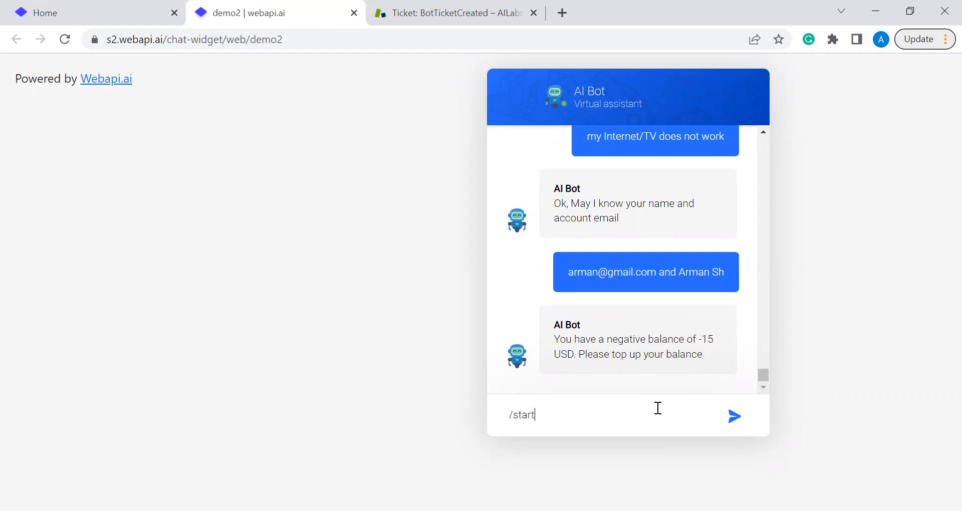
pyautogui.press('Return')
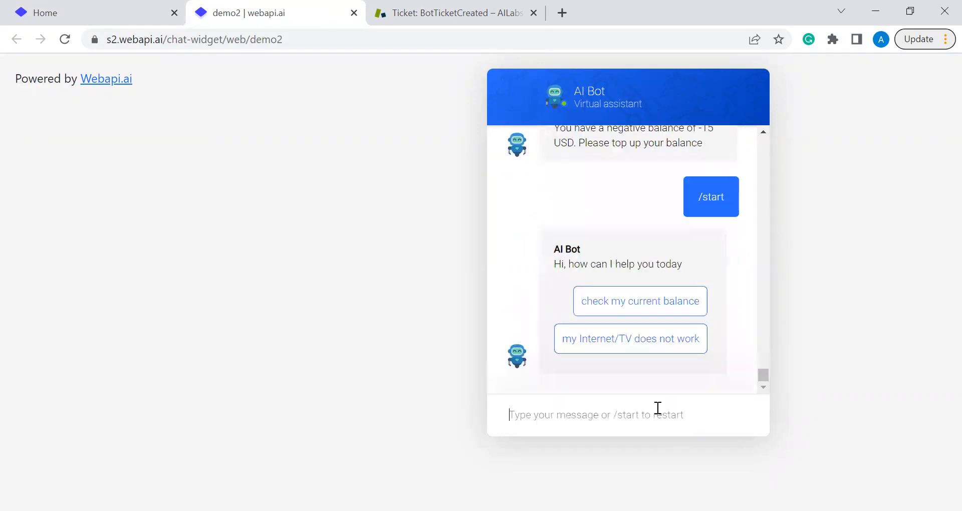
pyautogui.click(671, 344)
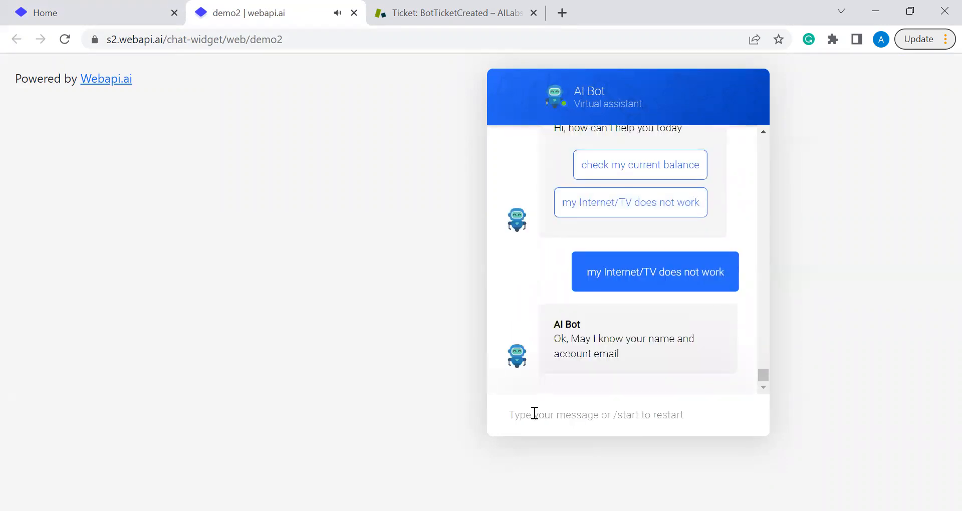
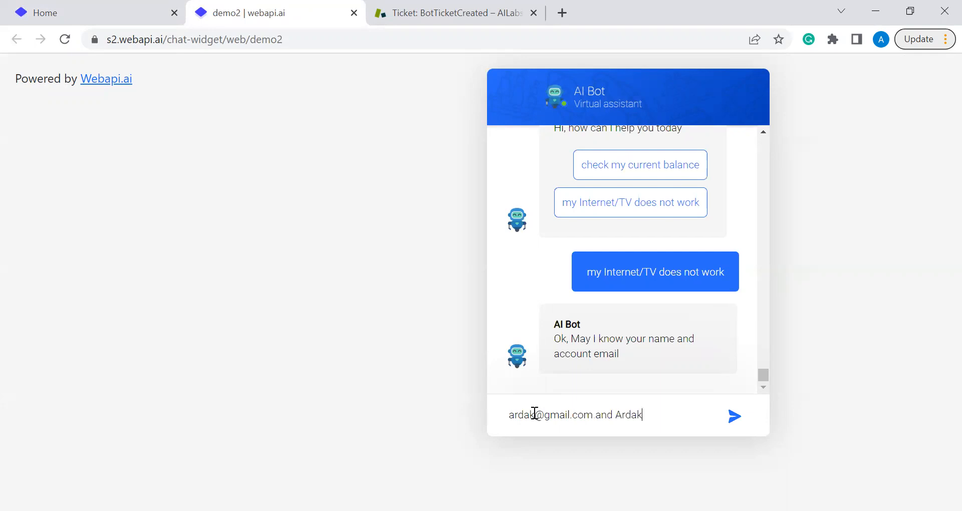
pyautogui.press('Return')
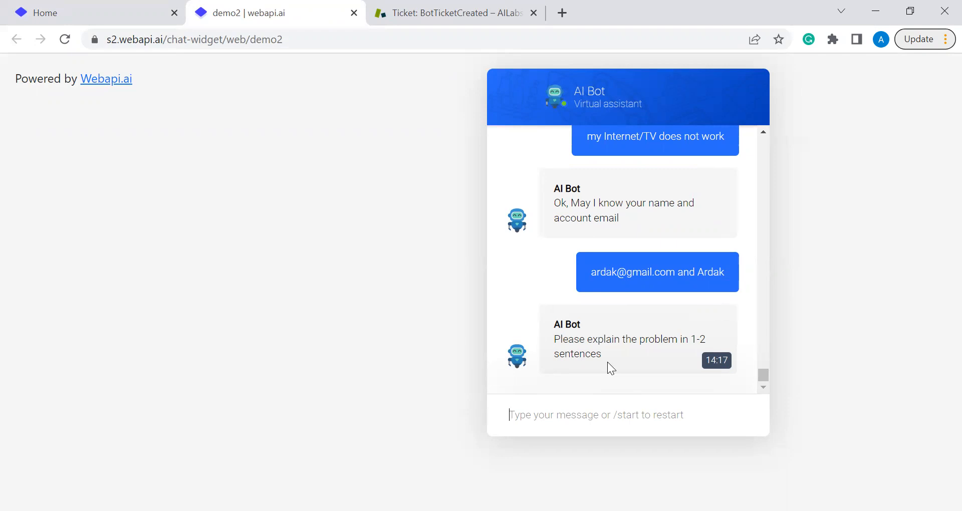
pyautogui.click(573, 412)
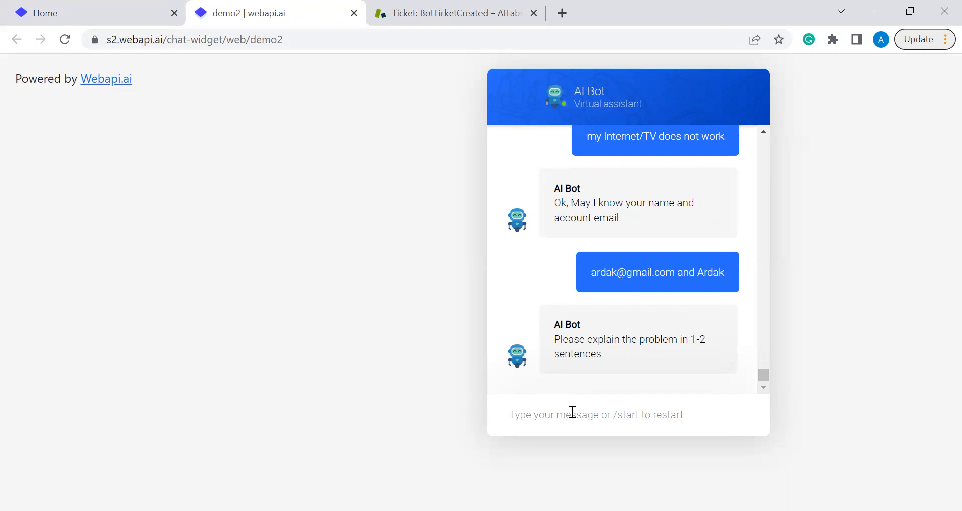
# Send 'my inet does not work', then the customer's phone number and address with zip code.
pyautogui.write('my ')
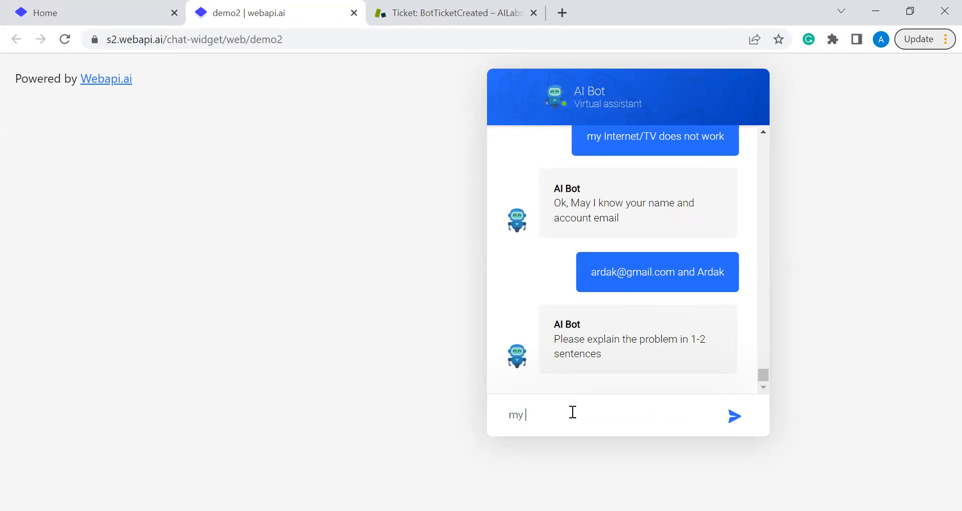
pyautogui.write('inet does not work')
pyautogui.click(734, 418)
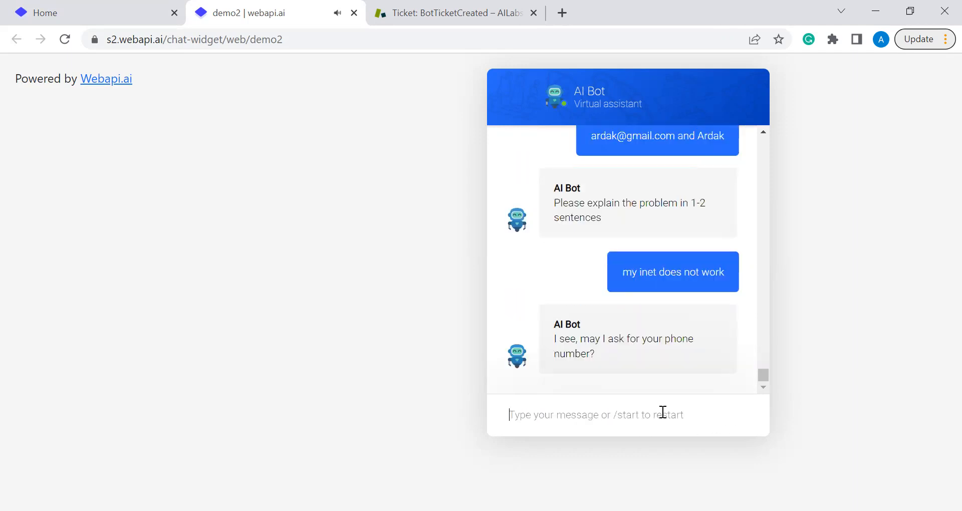
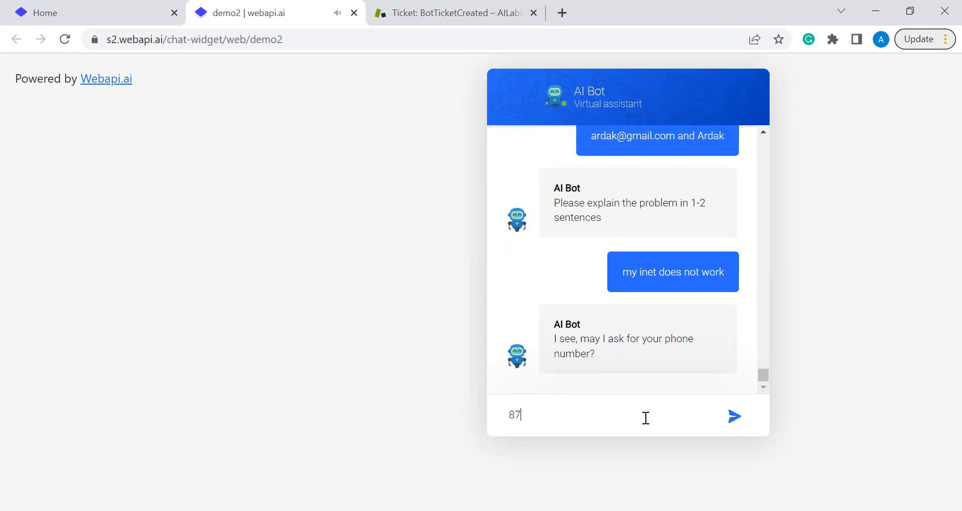
pyautogui.press('Return')
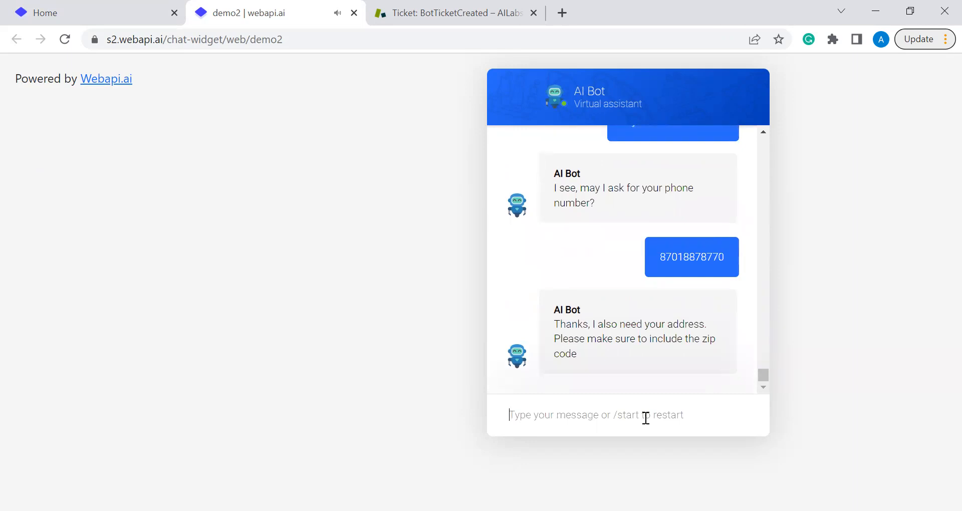
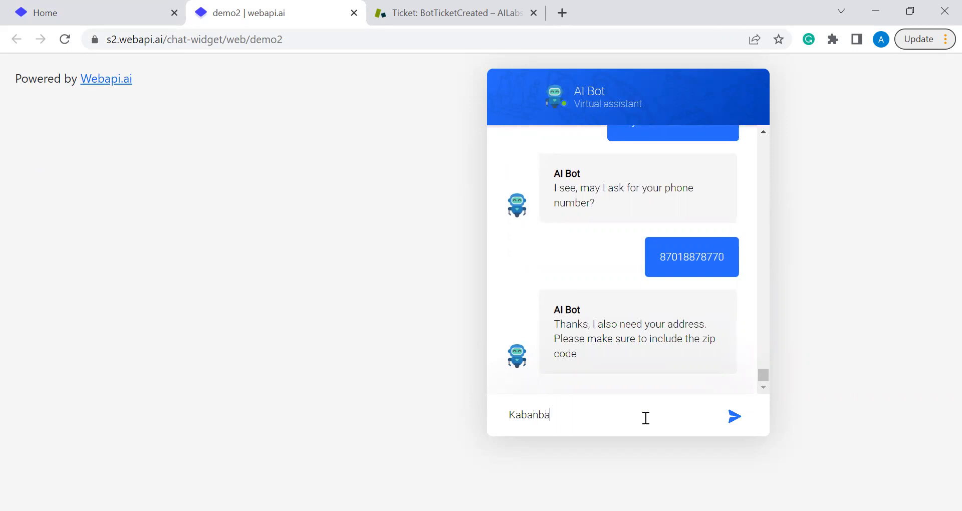
pyautogui.write('01000')
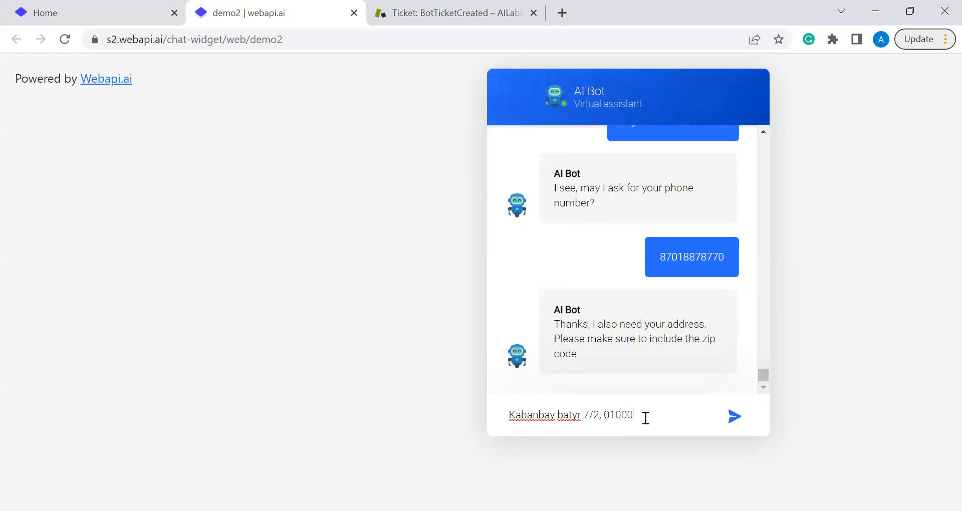
pyautogui.write('0')
pyautogui.press('Return')
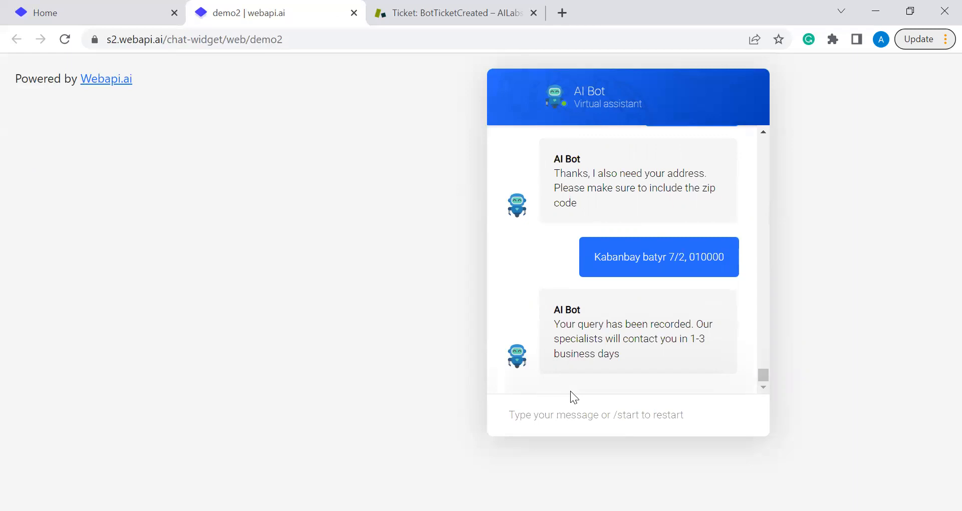
# Reload Zendesk and open the unsolved tickets view showing bot-created ticket #15.
pyautogui.click(433, 15)
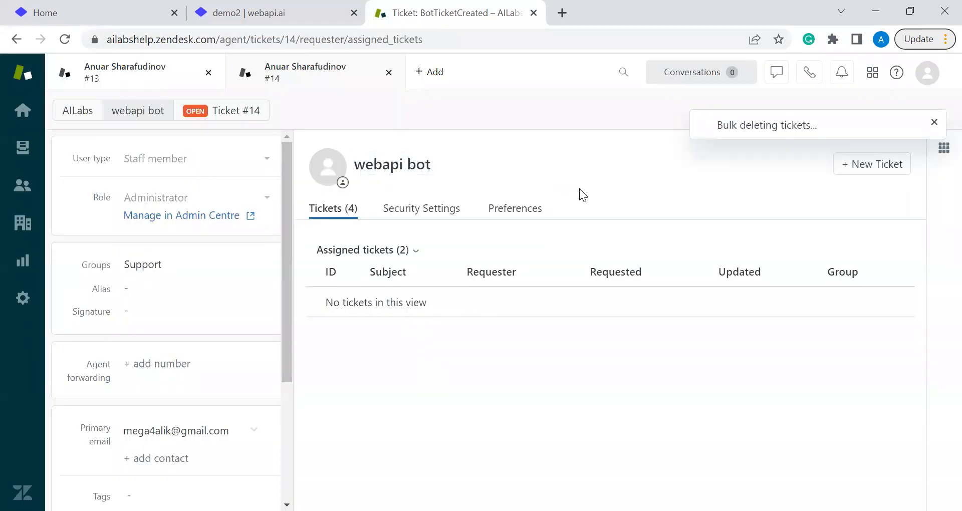
pyautogui.press('F5')
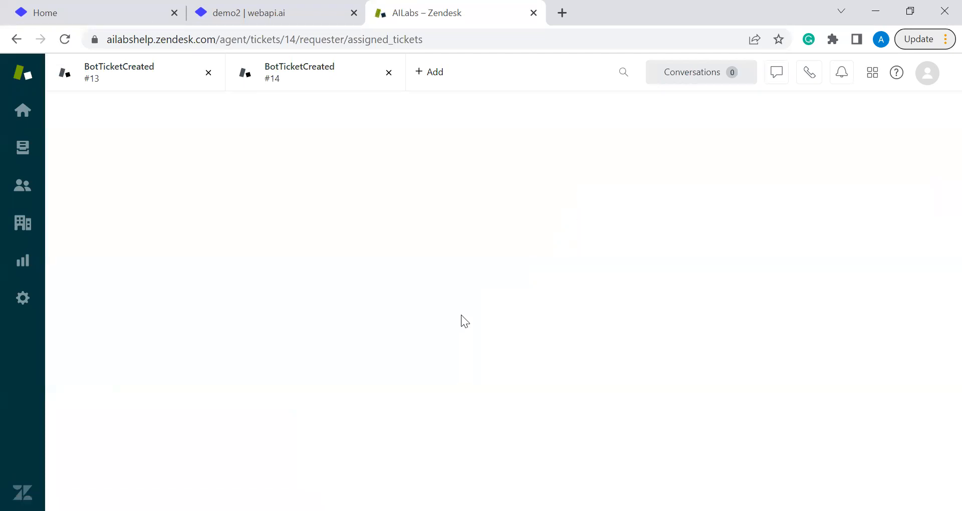
pyautogui.click(23, 156)
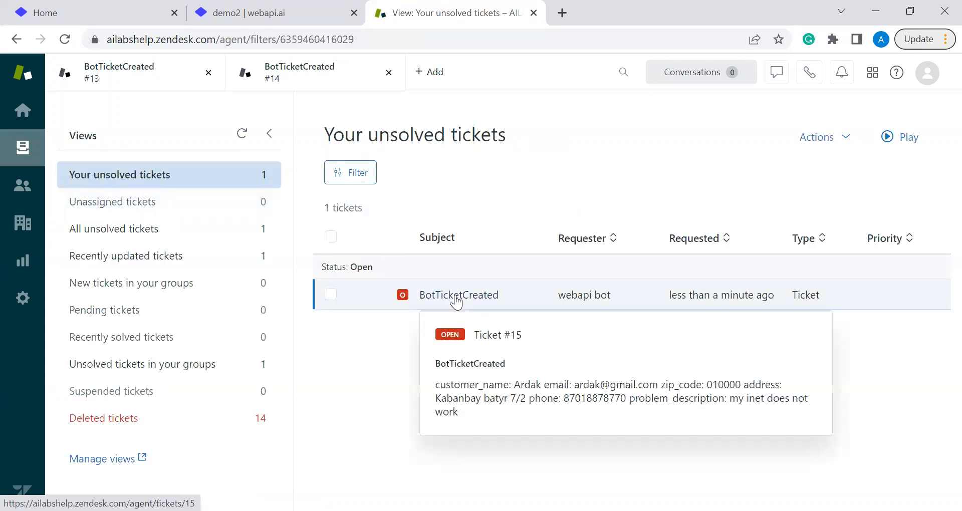
# Open Zendesk ticket #15 BotTicketCreated to review the bot-submitted customer details and 'internet' tag.
pyautogui.click(592, 302)
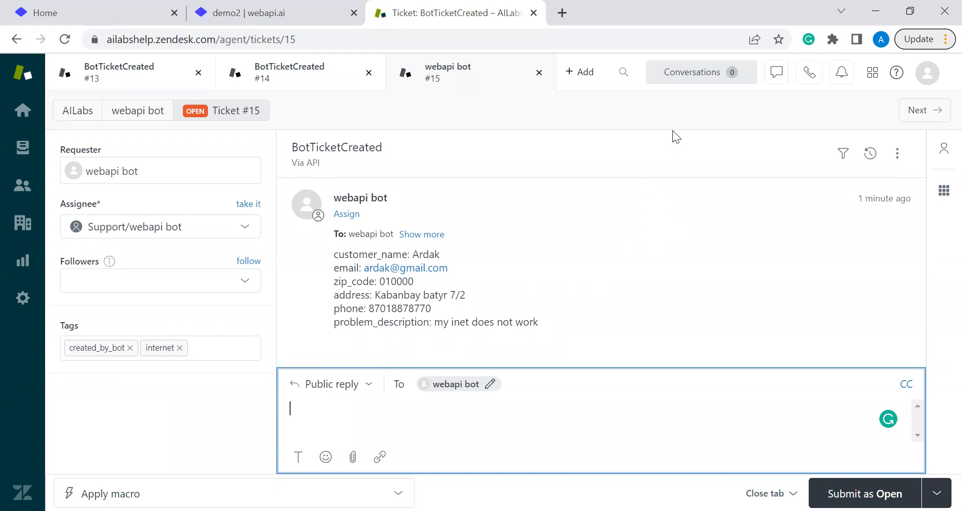
pyautogui.hotkey('alt', 'Tab')
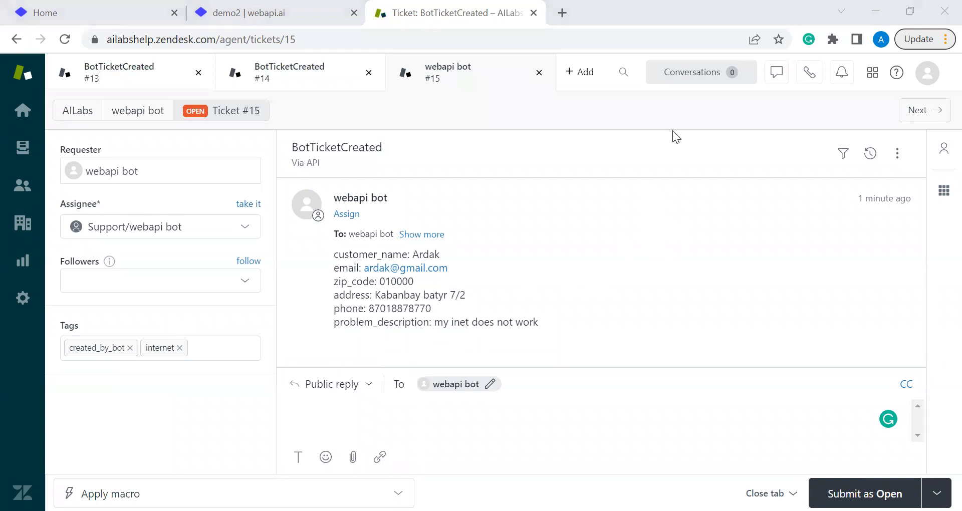